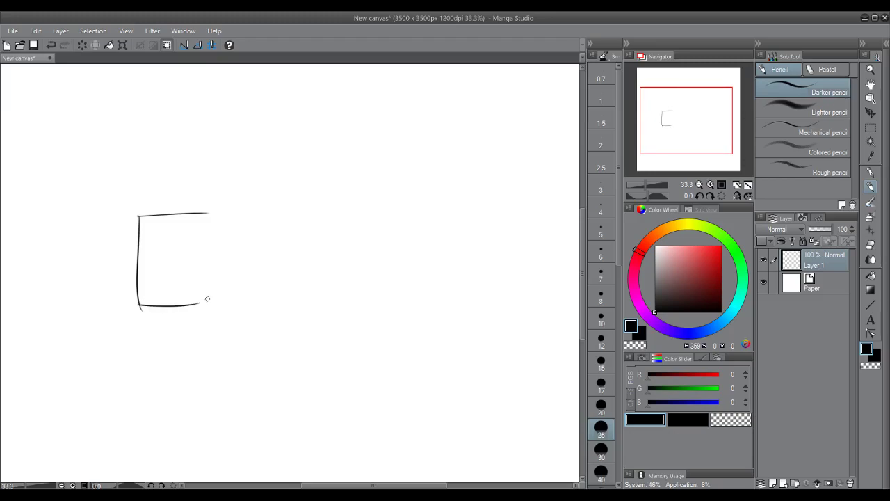
# Step: Complete the first upright rectangle with a straight edge on its right and a closing edge along its bottom
pyautogui.moveTo(208, 215); pyautogui.dragTo(200, 311)
pyautogui.hotkey('ctrl', 'z')
pyautogui.moveTo(209, 217); pyautogui.dragTo(210, 307)
pyautogui.moveTo(143, 308); pyautogui.dragTo(213, 312)
pyautogui.hotkey('ctrl', 'z')
pyautogui.moveTo(139, 306); pyautogui.dragTo(211, 304)
pyautogui.hotkey('ctrl', 'z')
pyautogui.moveTo(139, 306); pyautogui.dragTo(210, 303)
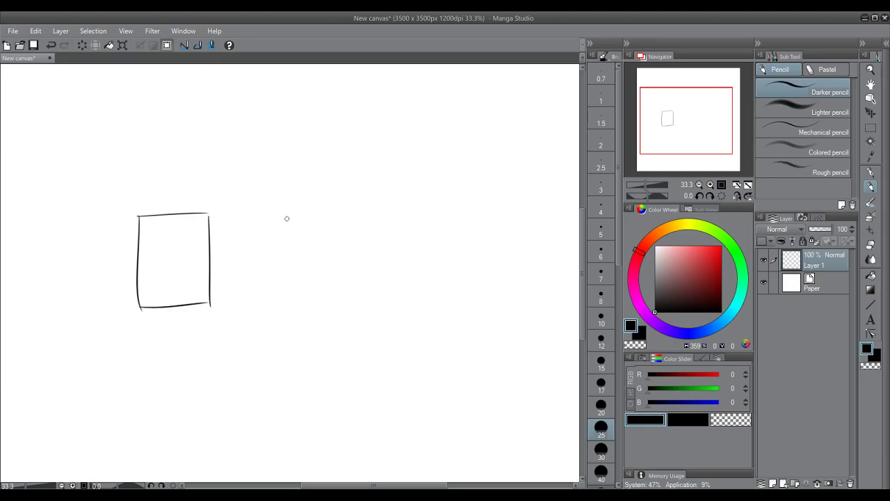
pyautogui.moveTo(272, 212); pyautogui.dragTo(326, 207)
pyautogui.hotkey('ctrl', 'z')
pyautogui.moveTo(268, 212); pyautogui.dragTo(335, 209)
pyautogui.hotkey('ctrl', 'z')
pyautogui.moveTo(268, 216); pyautogui.dragTo(315, 212)
pyautogui.hotkey('ctrl', 'z')
pyautogui.moveTo(269, 208)
pyautogui.mouseDown()
pyautogui.moveTo(346, 210)
pyautogui.moveTo(332, 208)
pyautogui.mouseUp()
pyautogui.hotkey('ctrl', 'z')
pyautogui.hotkey('ctrl', 'z')
pyautogui.hotkey('ctrl', 'z')
pyautogui.hotkey('ctrl', 'z')
pyautogui.moveTo(277, 211); pyautogui.dragTo(342, 209)
pyautogui.hotkey('ctrl', 'z')
# Step: Draw a narrower second rectangle to the right of the first and divide it with a horizontal midline
pyautogui.moveTo(280, 208)
pyautogui.mouseDown()
pyautogui.moveTo(331, 207)
pyautogui.moveTo(281, 293)
pyautogui.moveTo(333, 295)
pyautogui.mouseUp()
pyautogui.moveTo(334, 209); pyautogui.dragTo(333, 295)
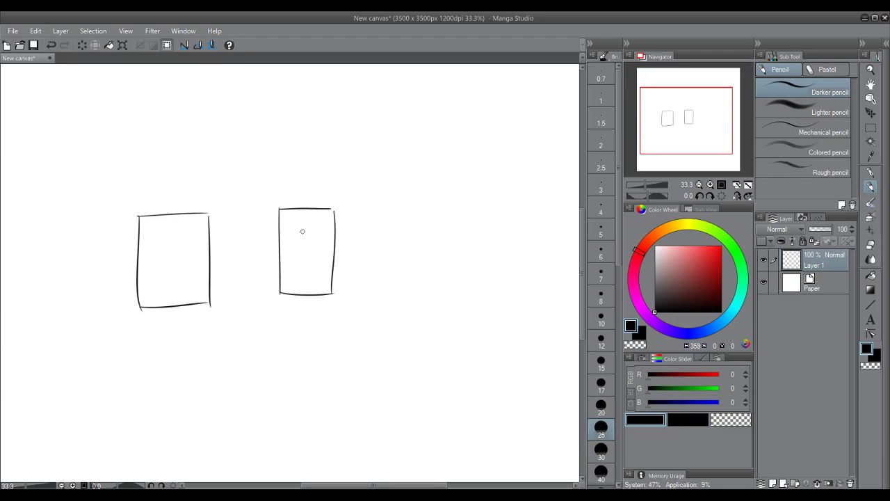
pyautogui.moveTo(280, 250); pyautogui.dragTo(334, 249)
# Step: Draw a horizontal midline across the first rectangle from edge to edge, redoing the stroke until it is level
pyautogui.moveTo(139, 262); pyautogui.dragTo(203, 261)
pyautogui.hotkey('ctrl', 'z')
pyautogui.moveTo(138, 264); pyautogui.dragTo(210, 262)
pyautogui.hotkey('ctrl', 'z')
pyautogui.moveTo(138, 254); pyautogui.dragTo(204, 253)
pyautogui.hotkey('ctrl', 'z')
pyautogui.moveTo(138, 260); pyautogui.dragTo(210, 254)
pyautogui.hotkey('ctrl', 'z')
pyautogui.moveTo(138, 261); pyautogui.dragTo(209, 260)
pyautogui.hotkey('ctrl', 'z')
pyautogui.moveTo(139, 259); pyautogui.dragTo(196, 261)
pyautogui.hotkey('ctrl', 'z')
pyautogui.moveTo(137, 262); pyautogui.dragTo(211, 260)
pyautogui.hotkey('ctrl', 'z')
pyautogui.moveTo(134, 216); pyautogui.dragTo(125, 257)
pyautogui.hotkey('ctrl', 'z')
pyautogui.hotkey('ctrl', 'z')
pyautogui.moveTo(137, 216); pyautogui.dragTo(120, 259)
pyautogui.hotkey('ctrl', 'z')
pyautogui.moveTo(136, 217); pyautogui.dragTo(119, 259)
pyautogui.hotkey('ctrl', 'z')
pyautogui.moveTo(136, 217); pyautogui.dragTo(121, 260)
pyautogui.hotkey('ctrl', 'z')
pyautogui.moveTo(136, 216); pyautogui.dragTo(122, 260)
pyautogui.hotkey('ctrl', 'z')
pyautogui.moveTo(134, 227)
pyautogui.mouseDown()
pyautogui.moveTo(116, 243)
pyautogui.moveTo(133, 250)
pyautogui.moveTo(136, 228)
pyautogui.mouseUp()
pyautogui.hotkey('ctrl', 'z')
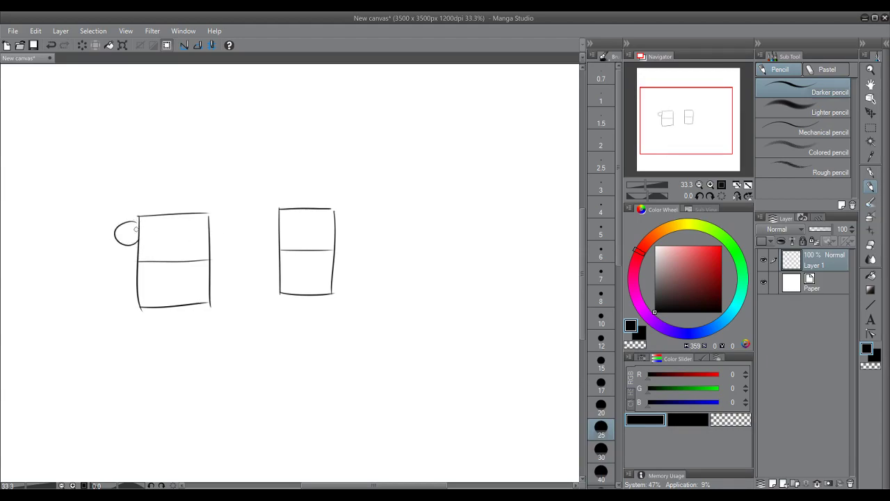
pyautogui.hotkey('ctrl', 'z')
pyautogui.moveTo(138, 218); pyautogui.dragTo(133, 252)
pyautogui.hotkey('ctrl', 'z')
pyautogui.moveTo(137, 218)
pyautogui.mouseDown()
pyautogui.moveTo(118, 239)
pyautogui.moveTo(127, 254)
pyautogui.mouseUp()
pyautogui.hotkey('ctrl', 'z')
pyautogui.moveTo(137, 219); pyautogui.dragTo(120, 248)
pyautogui.hotkey('ctrl', 'z')
pyautogui.moveTo(137, 219)
pyautogui.mouseDown()
pyautogui.moveTo(118, 245)
pyautogui.moveTo(135, 260)
pyautogui.mouseUp()
pyautogui.hotkey('ctrl', 'z')
pyautogui.hotkey('ctrl', 'z')
pyautogui.moveTo(136, 217); pyautogui.dragTo(121, 249)
pyautogui.hotkey('ctrl', 'z')
pyautogui.moveTo(137, 218)
pyautogui.mouseDown()
pyautogui.moveTo(122, 234)
pyautogui.moveTo(135, 258)
pyautogui.mouseUp()
pyautogui.hotkey('ctrl', 'z')
pyautogui.moveTo(208, 217); pyautogui.dragTo(225, 254)
pyautogui.hotkey('ctrl', 'z')
pyautogui.hotkey('ctrl', 'z')
pyautogui.hotkey('ctrl', 'z')
pyautogui.hotkey('ctrl', 'z')
pyautogui.hotkey('ctrl', 'z')
pyautogui.moveTo(136, 221)
pyautogui.mouseDown()
pyautogui.moveTo(134, 246)
pyautogui.moveTo(137, 236)
pyautogui.moveTo(127, 243)
pyautogui.moveTo(136, 220)
pyautogui.moveTo(124, 223)
pyautogui.moveTo(135, 239)
pyautogui.moveTo(120, 229)
pyautogui.moveTo(128, 262)
pyautogui.mouseUp()
pyautogui.hotkey('ctrl', 'z')
pyautogui.hotkey('ctrl', 'z')
pyautogui.hotkey('ctrl', 'z')
pyautogui.hotkey('ctrl', 'z')
pyautogui.hotkey('ctrl', 'z')
pyautogui.hotkey('ctrl', 'z')
pyautogui.hotkey('ctrl', 'z')
# Step: Draw a rounded half-oval lobe on each side of the first rectangle, from its top corners down to the midline
pyautogui.moveTo(135, 218)
pyautogui.mouseDown()
pyautogui.moveTo(125, 260)
pyautogui.moveTo(137, 257)
pyautogui.mouseUp()
pyautogui.moveTo(209, 214); pyautogui.dragTo(221, 255)
pyautogui.hotkey('ctrl', 'z')
pyautogui.hotkey('ctrl', 'z')
pyautogui.moveTo(210, 216); pyautogui.dragTo(224, 251)
pyautogui.hotkey('ctrl', 'z')
pyautogui.moveTo(210, 216); pyautogui.dragTo(220, 252)
pyautogui.hotkey('ctrl', 'z')
pyautogui.moveTo(209, 216)
pyautogui.mouseDown()
pyautogui.moveTo(226, 249)
pyautogui.moveTo(210, 259)
pyautogui.moveTo(225, 245)
pyautogui.mouseUp()
pyautogui.hotkey('ctrl', 'z')
pyautogui.hotkey('ctrl', 'z')
pyautogui.hotkey('ctrl', 'z')
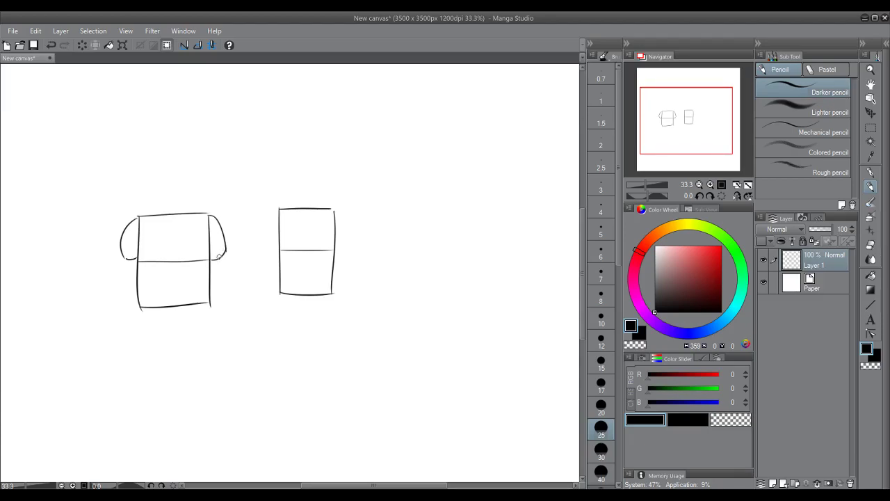
# Step: Draw a small V-shaped mark at the centre of the first rectangle's midline
pyautogui.moveTo(166, 218); pyautogui.dragTo(177, 220)
pyautogui.hotkey('ctrl', 'z')
pyautogui.moveTo(170, 257); pyautogui.dragTo(174, 262)
pyautogui.hotkey('ctrl', 'z')
pyautogui.hotkey('ctrl', 'z')
pyautogui.moveTo(180, 257); pyautogui.dragTo(175, 262)
# Step: Draw a tall arch in the lower half of the first rectangle, rising from its bottom edge
pyautogui.moveTo(158, 274)
pyautogui.mouseDown()
pyautogui.moveTo(153, 307)
pyautogui.moveTo(189, 276)
pyautogui.mouseUp()
pyautogui.hotkey('ctrl', 'z')
pyautogui.hotkey('ctrl', 'z')
pyautogui.hotkey('ctrl', 'z')
pyautogui.moveTo(197, 304)
pyautogui.mouseDown()
pyautogui.moveTo(175, 269)
pyautogui.moveTo(183, 272)
pyautogui.moveTo(166, 269)
pyautogui.moveTo(187, 272)
pyautogui.moveTo(183, 282)
pyautogui.mouseUp()
pyautogui.hotkey('ctrl', 'z')
pyautogui.hotkey('ctrl', 'z')
pyautogui.hotkey('ctrl', 'z')
pyautogui.hotkey('ctrl', 'z')
pyautogui.hotkey('ctrl', 'z')
pyautogui.moveTo(350, 253)
pyautogui.mouseDown()
pyautogui.moveTo(361, 243)
pyautogui.moveTo(433, 261)
pyautogui.mouseUp()
pyautogui.hotkey('ctrl', 'z')
pyautogui.moveTo(280, 245); pyautogui.dragTo(306, 209)
pyautogui.hotkey('ctrl', 'z')
pyautogui.moveTo(278, 248); pyautogui.dragTo(298, 207)
pyautogui.hotkey('ctrl', 'z')
pyautogui.moveTo(279, 251); pyautogui.dragTo(294, 222)
pyautogui.hotkey('ctrl', 'z')
pyautogui.moveTo(306, 221); pyautogui.dragTo(308, 250)
pyautogui.hotkey('ctrl', 'z')
pyautogui.hotkey('ctrl', 'z')
pyautogui.moveTo(304, 219)
pyautogui.mouseDown()
pyautogui.moveTo(313, 244)
pyautogui.moveTo(306, 210)
pyautogui.moveTo(333, 225)
pyautogui.mouseUp()
pyautogui.hotkey('ctrl', 'z')
pyautogui.hotkey('ctrl', 'z')
pyautogui.hotkey('ctrl', 'z')
pyautogui.hotkey('ctrl', 'z')
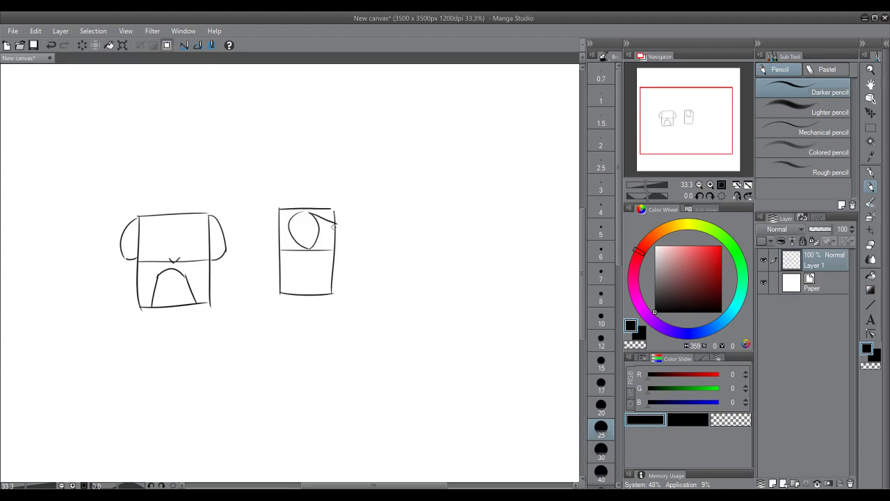
pyautogui.moveTo(279, 251)
pyautogui.mouseDown()
pyautogui.moveTo(302, 212)
pyautogui.moveTo(278, 239)
pyautogui.mouseUp()
pyautogui.hotkey('ctrl', 'z')
pyautogui.hotkey('ctrl', 'z')
pyautogui.moveTo(303, 211); pyautogui.dragTo(281, 226)
pyautogui.hotkey('ctrl', 'z')
pyautogui.hotkey('ctrl', 'z')
pyautogui.hotkey('ctrl', 'z')
pyautogui.hotkey('ctrl', 'z')
pyautogui.hotkey('ctrl', 'z')
pyautogui.hotkey('ctrl', 'z')
pyautogui.hotkey('ctrl', 'z')
pyautogui.hotkey('ctrl', 'z')
pyautogui.hotkey('ctrl', 'z')
# Step: Draw a small teardrop outline in the upper half of the second rectangle, with its point on the midline
pyautogui.moveTo(312, 220)
pyautogui.mouseDown()
pyautogui.moveTo(291, 231)
pyautogui.moveTo(299, 252)
pyautogui.mouseUp()
pyautogui.hotkey('ctrl', 'z')
pyautogui.hotkey('ctrl', 'z')
pyautogui.moveTo(313, 219)
pyautogui.mouseDown()
pyautogui.moveTo(292, 223)
pyautogui.moveTo(305, 251)
pyautogui.moveTo(314, 223)
pyautogui.mouseUp()
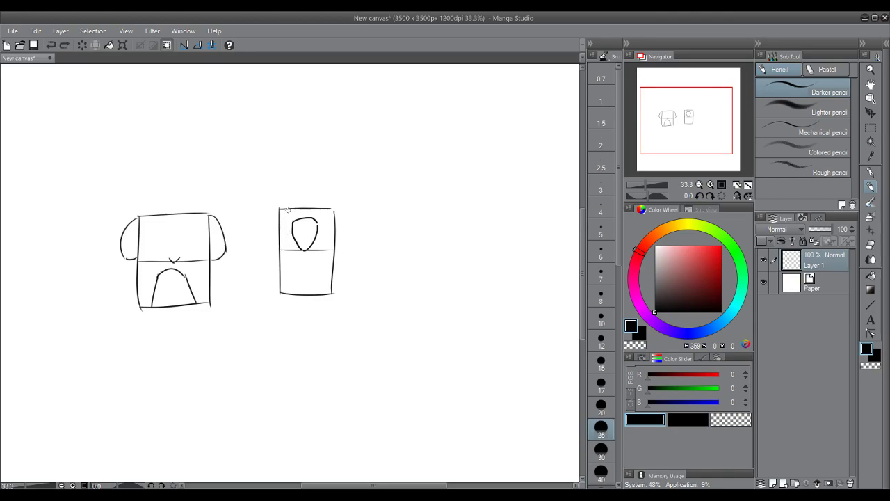
# Step: Undo the teardrop outline in the upper half of the second rectangle
pyautogui.moveTo(291, 209)
pyautogui.mouseDown()
pyautogui.moveTo(279, 254)
pyautogui.moveTo(280, 226)
pyautogui.moveTo(279, 251)
pyautogui.mouseUp()
pyautogui.hotkey('ctrl', 'z')
pyautogui.hotkey('ctrl', 'z')
pyautogui.hotkey('ctrl', 'z')
pyautogui.hotkey('ctrl', 'z')
pyautogui.hotkey('ctrl', 'z')
pyautogui.moveTo(312, 217); pyautogui.dragTo(335, 222)
pyautogui.hotkey('ctrl', 'z')
pyautogui.hotkey('ctrl', 'z')
# Step: Draw a curved neckline with a small central dip just below the first rectangle's top edge
pyautogui.moveTo(134, 230); pyautogui.dragTo(155, 243)
pyautogui.hotkey('ctrl', 'z')
pyautogui.moveTo(330, 208); pyautogui.dragTo(334, 209)
pyautogui.hotkey('ctrl', 'z')
pyautogui.hotkey('ctrl', 'z')
pyautogui.hotkey('ctrl', 'z')
pyautogui.hotkey('ctrl', 'z')
pyautogui.hotkey('ctrl', 'z')
pyautogui.hotkey('ctrl', 'z')
pyautogui.hotkey('ctrl', 'z')
pyautogui.hotkey('ctrl', 'z')
pyautogui.hotkey('ctrl', 'z')
pyautogui.moveTo(165, 219)
pyautogui.mouseDown()
pyautogui.moveTo(181, 218)
pyautogui.moveTo(140, 216)
pyautogui.moveTo(210, 216)
pyautogui.mouseUp()
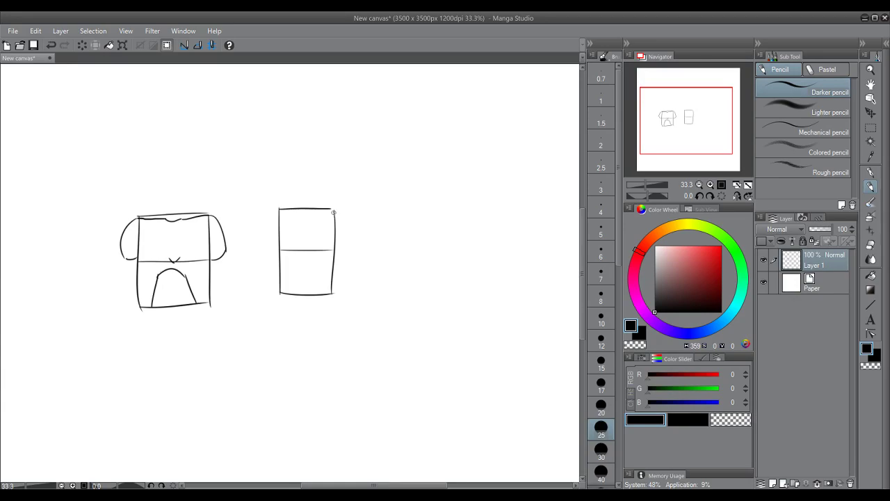
# Step: Draw an oval in the upper half of the second rectangle, between its top edge and midline
pyautogui.moveTo(335, 218)
pyautogui.mouseDown()
pyautogui.moveTo(299, 210)
pyautogui.moveTo(288, 230)
pyautogui.moveTo(289, 217)
pyautogui.moveTo(288, 236)
pyautogui.moveTo(298, 241)
pyautogui.mouseUp()
pyautogui.hotkey('ctrl', 'z')
pyautogui.hotkey('ctrl', 'z')
pyautogui.hotkey('ctrl', 'z')
pyautogui.hotkey('ctrl', 'z')
pyautogui.moveTo(303, 209); pyautogui.dragTo(310, 246)
pyautogui.hotkey('ctrl', 'z')
pyautogui.moveTo(306, 208)
pyautogui.mouseDown()
pyautogui.moveTo(286, 227)
pyautogui.moveTo(291, 241)
pyautogui.mouseUp()
pyautogui.hotkey('ctrl', 'z')
# Step: Draw a wavy line from the oval's top to the second rectangle's upper right corner and bulge the right edge outward
pyautogui.moveTo(299, 209)
pyautogui.mouseDown()
pyautogui.moveTo(289, 242)
pyautogui.moveTo(299, 243)
pyautogui.moveTo(312, 222)
pyautogui.moveTo(298, 246)
pyautogui.moveTo(310, 242)
pyautogui.moveTo(311, 212)
pyautogui.mouseUp()
pyautogui.hotkey('ctrl', 'z')
pyautogui.hotkey('ctrl', 'z')
pyautogui.moveTo(335, 218)
pyautogui.mouseDown()
pyautogui.moveTo(338, 249)
pyautogui.moveTo(315, 247)
pyautogui.moveTo(322, 256)
pyautogui.moveTo(338, 249)
pyautogui.moveTo(329, 211)
pyautogui.mouseUp()
pyautogui.hotkey('ctrl', 'z')
pyautogui.hotkey('ctrl', 'z')
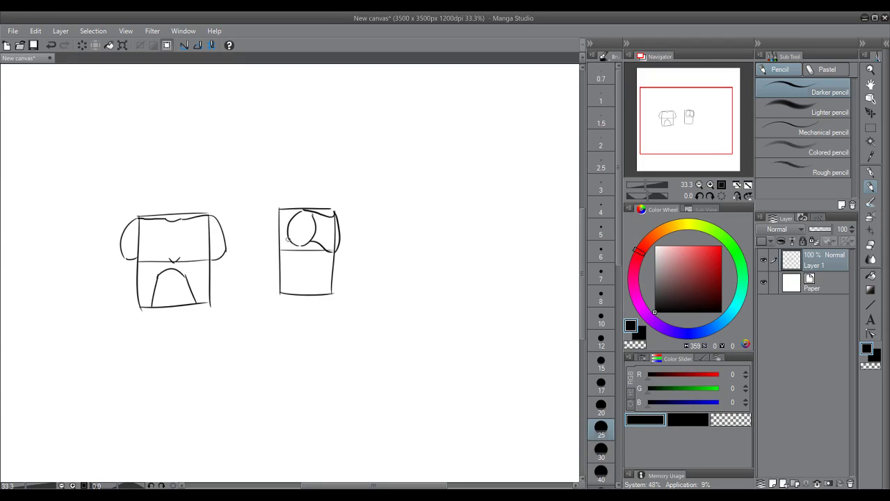
pyautogui.moveTo(286, 237)
pyautogui.mouseDown()
pyautogui.moveTo(313, 242)
pyautogui.moveTo(292, 277)
pyautogui.mouseUp()
pyautogui.moveTo(313, 243); pyautogui.dragTo(300, 284)
pyautogui.hotkey('ctrl', 'z')
pyautogui.hotkey('ctrl', 'z')
pyautogui.hotkey('ctrl', 'z')
# Step: Draw a curve rounding off the second rectangle's upper left corner, from its top edge down to the midline
pyautogui.moveTo(295, 209); pyautogui.dragTo(281, 239)
pyautogui.hotkey('ctrl', 'z')
pyautogui.moveTo(293, 208); pyautogui.dragTo(282, 245)
pyautogui.hotkey('ctrl', 'z')
pyautogui.moveTo(292, 209); pyautogui.dragTo(280, 248)
pyautogui.hotkey('ctrl', 'z')
pyautogui.moveTo(288, 215); pyautogui.dragTo(280, 248)
pyautogui.hotkey('ctrl', 'z')
pyautogui.moveTo(288, 211)
pyautogui.mouseDown()
pyautogui.moveTo(282, 250)
pyautogui.moveTo(287, 214)
pyautogui.mouseUp()
pyautogui.hotkey('ctrl', 'z')
pyautogui.hotkey('ctrl', 'z')
pyautogui.hotkey('ctrl', 'z')
pyautogui.moveTo(282, 249); pyautogui.dragTo(292, 205)
pyautogui.hotkey('ctrl', 'z')
pyautogui.moveTo(281, 250); pyautogui.dragTo(288, 219)
pyautogui.hotkey('ctrl', 'z')
pyautogui.moveTo(280, 252); pyautogui.dragTo(287, 216)
pyautogui.hotkey('ctrl', 'z')
pyautogui.hotkey('ctrl', 'z')
# Step: Retrace the second shape's top contour from above the oval to the upper right corner
pyautogui.moveTo(294, 210); pyautogui.dragTo(334, 212)
pyautogui.hotkey('ctrl', 'z')
pyautogui.hotkey('ctrl', 'z')
pyautogui.hotkey('ctrl', 'z')
# Step: Draw an inward-tapering curve along the second rectangle's lower left side, from the midline to the bottom edge
pyautogui.moveTo(281, 251); pyautogui.dragTo(288, 292)
pyautogui.hotkey('ctrl', 'z')
pyautogui.hotkey('ctrl', 'z')
pyautogui.moveTo(280, 251); pyautogui.dragTo(282, 295)
pyautogui.hotkey('ctrl', 'z')
pyautogui.moveTo(280, 255); pyautogui.dragTo(289, 293)
pyautogui.hotkey('ctrl', 'z')
pyautogui.moveTo(280, 253); pyautogui.dragTo(281, 287)
pyautogui.hotkey('ctrl', 'z')
pyautogui.moveTo(280, 254); pyautogui.dragTo(284, 295)
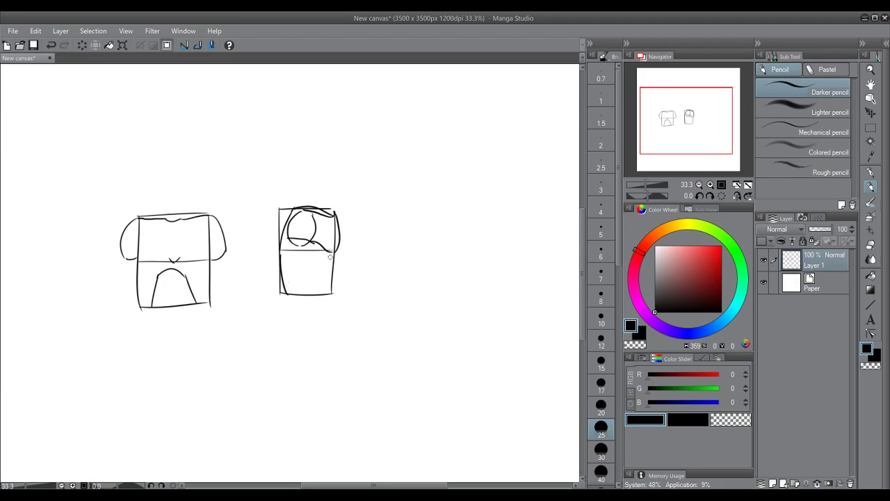
# Step: Draw a double curve from the midline's right end to the second rectangle's bottom edge and hatch between its lines
pyautogui.moveTo(330, 258); pyautogui.dragTo(313, 292)
pyautogui.hotkey('ctrl', 'z')
pyautogui.moveTo(333, 256); pyautogui.dragTo(310, 294)
pyautogui.moveTo(334, 260); pyautogui.dragTo(321, 294)
pyautogui.hotkey('ctrl', 'z')
pyautogui.moveTo(332, 261); pyautogui.dragTo(319, 296)
pyautogui.hotkey('ctrl', 'z')
pyautogui.moveTo(332, 258); pyautogui.dragTo(315, 296)
pyautogui.hotkey('ctrl', 'z')
pyautogui.moveTo(333, 257); pyautogui.dragTo(314, 292)
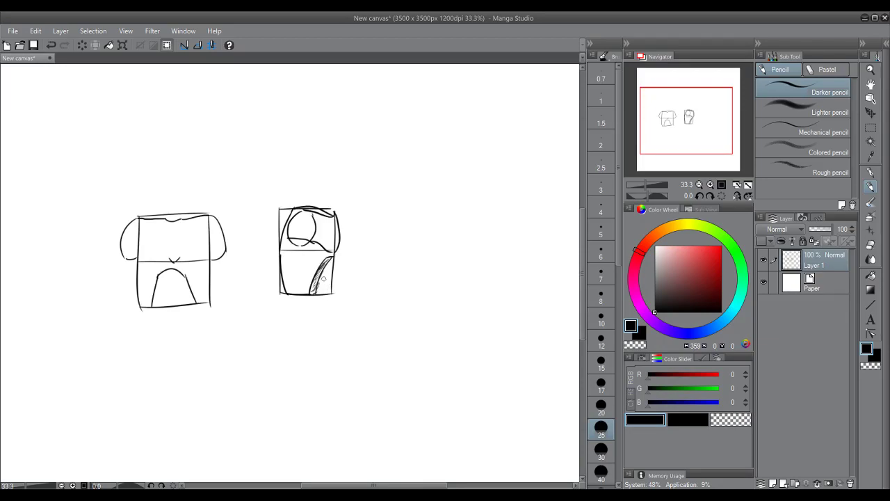
# Step: Erase the second rectangle's leftover box lines outside the curved contour and the stray lines around the oval's bottom
pyautogui.moveTo(331, 259); pyautogui.dragTo(327, 294)
pyautogui.moveTo(300, 247)
pyautogui.mouseDown()
pyautogui.moveTo(292, 243)
pyautogui.moveTo(302, 249)
pyautogui.moveTo(316, 238)
pyautogui.mouseUp()
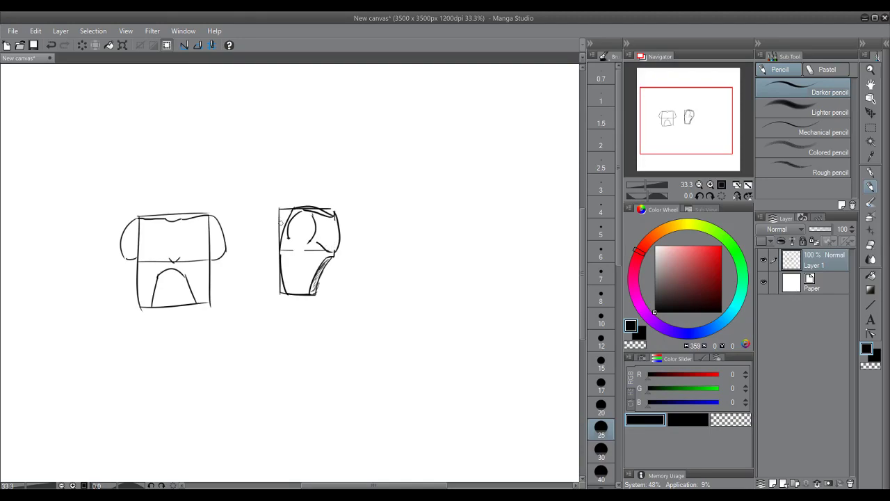
pyautogui.moveTo(277, 227)
pyautogui.mouseDown()
pyautogui.moveTo(282, 207)
pyautogui.moveTo(274, 240)
pyautogui.mouseUp()
pyautogui.moveTo(287, 207); pyautogui.dragTo(332, 205)
# Step: Add short hatching strokes beneath the second drawing's oval and along its right side
pyautogui.moveTo(288, 239)
pyautogui.mouseDown()
pyautogui.moveTo(297, 249)
pyautogui.moveTo(316, 244)
pyautogui.moveTo(309, 247)
pyautogui.mouseUp()
pyautogui.hotkey('ctrl', 'z')
pyautogui.moveTo(318, 242); pyautogui.dragTo(323, 238)
pyautogui.hotkey('ctrl', 'z')
pyautogui.hotkey('ctrl', 'y')
pyautogui.moveTo(316, 231); pyautogui.dragTo(320, 230)
pyautogui.moveTo(315, 224)
pyautogui.mouseDown()
pyautogui.moveTo(341, 248)
pyautogui.moveTo(337, 214)
pyautogui.mouseUp()
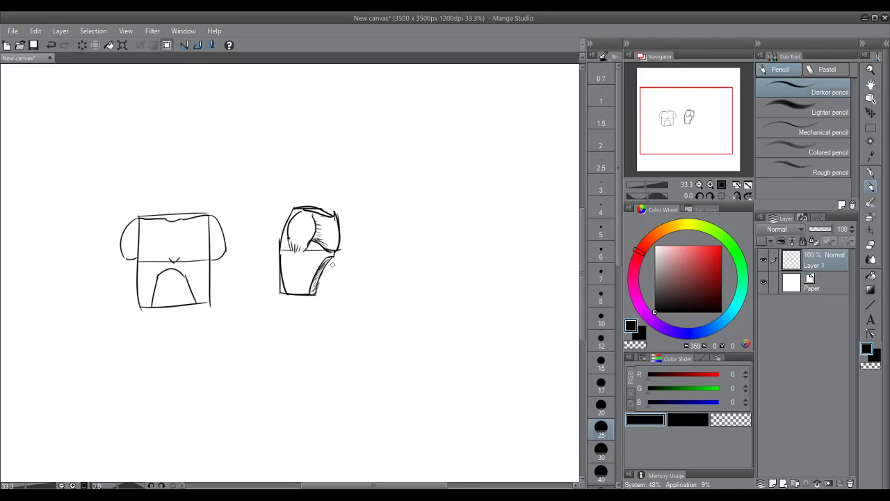
# Step: Darken the second drawing's lower right curve and erase the leftover lower left corner of its box
pyautogui.moveTo(307, 249); pyautogui.dragTo(307, 294)
pyautogui.hotkey('ctrl', 'z')
pyautogui.moveTo(334, 255); pyautogui.dragTo(310, 291)
pyautogui.hotkey('ctrl', 'z')
pyautogui.moveTo(277, 291); pyautogui.dragTo(277, 271)
pyautogui.hotkey('ctrl', 'z')
# Step: Draw a bold contour along the first rectangle's midline, with slanted ends rising toward the side lobes
pyautogui.moveTo(138, 247)
pyautogui.mouseDown()
pyautogui.moveTo(150, 263)
pyautogui.moveTo(200, 262)
pyautogui.moveTo(202, 254)
pyautogui.moveTo(199, 262)
pyautogui.moveTo(208, 247)
pyautogui.moveTo(202, 260)
pyautogui.mouseUp()
pyautogui.hotkey('ctrl', 'z')
pyautogui.hotkey('ctrl', 'z')
pyautogui.hotkey('ctrl', 'z')
pyautogui.hotkey('ctrl', 'z')
pyautogui.hotkey('ctrl', 'z')
pyautogui.hotkey('ctrl', 'z')
pyautogui.hotkey('ctrl', 'z')
pyautogui.hotkey('ctrl', 'z')
pyautogui.hotkey('ctrl', 'z')
pyautogui.hotkey('ctrl', 'z')
pyautogui.hotkey('ctrl', 'z')
pyautogui.hotkey('ctrl', 'z')
pyautogui.hotkey('ctrl', 'z')
pyautogui.hotkey('ctrl', 'z')
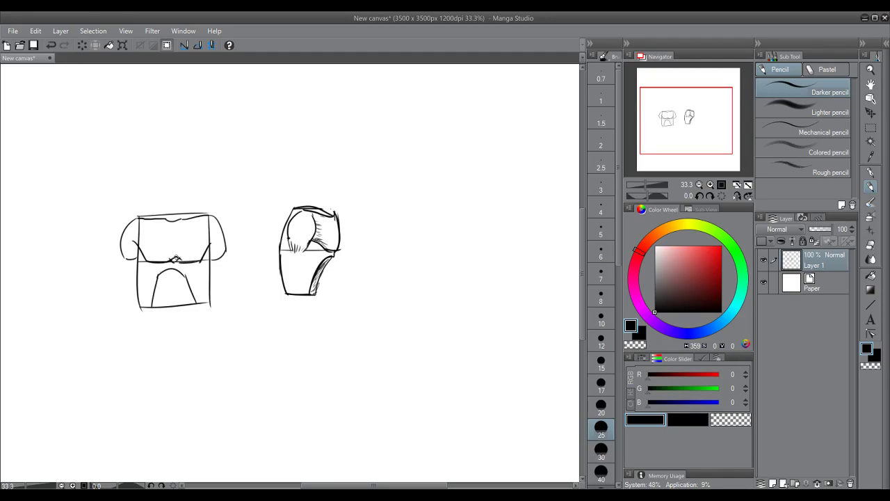
# Step: Draw a vertical centre line in the first rectangle's upper half and thicken the left lobe's outline
pyautogui.moveTo(174, 245); pyautogui.dragTo(175, 227)
pyautogui.moveTo(122, 240)
pyautogui.mouseDown()
pyautogui.moveTo(127, 261)
pyautogui.moveTo(137, 216)
pyautogui.mouseUp()
# Step: Draw inward-tapering side lines in the first rectangle's lower half, from the midline to the bottom edge
pyautogui.moveTo(136, 261); pyautogui.dragTo(143, 307)
pyautogui.hotkey('ctrl', 'z')
pyautogui.hotkey('ctrl', 'z')
pyautogui.moveTo(138, 252); pyautogui.dragTo(145, 304)
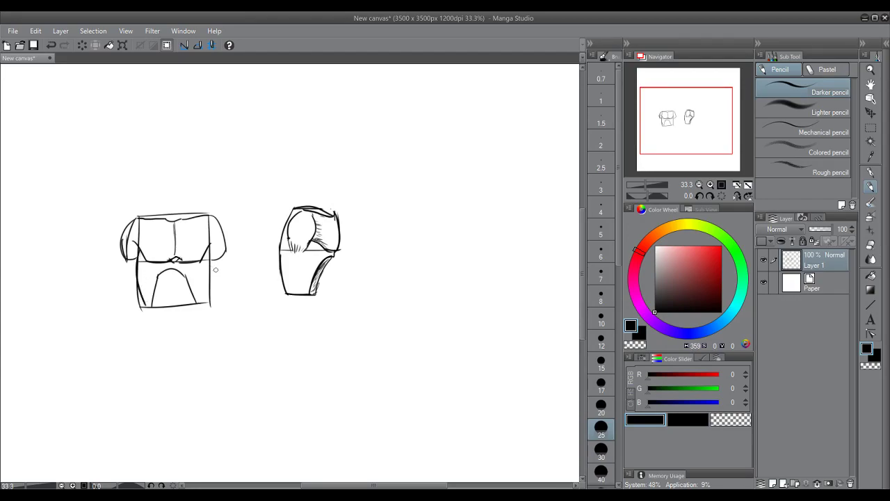
pyautogui.moveTo(207, 250); pyautogui.dragTo(209, 303)
# Step: Thicken the arch outline in the first rectangle's lower half and fill it with diagonal hatching
pyautogui.moveTo(153, 305); pyautogui.dragTo(167, 267)
pyautogui.hotkey('ctrl', 'z')
pyautogui.hotkey('ctrl', 'z')
pyautogui.moveTo(152, 305); pyautogui.dragTo(173, 268)
pyautogui.moveTo(196, 299)
pyautogui.mouseDown()
pyautogui.moveTo(171, 266)
pyautogui.moveTo(154, 304)
pyautogui.moveTo(195, 297)
pyautogui.mouseUp()
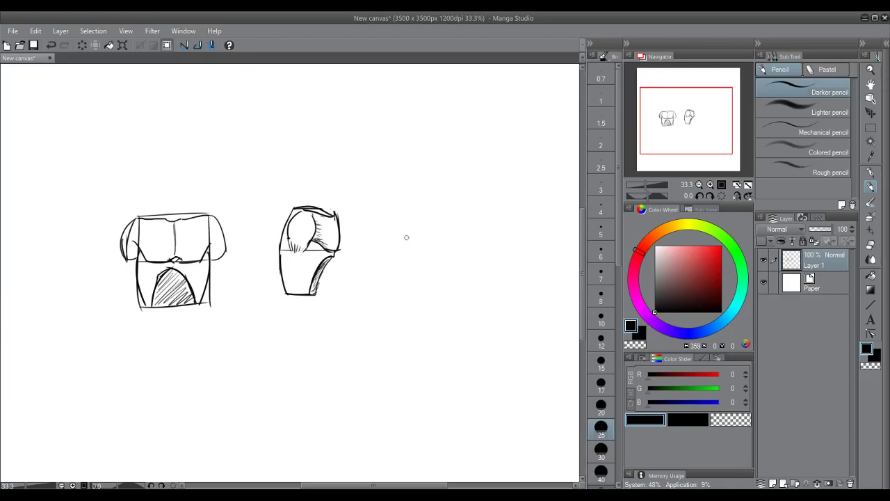
# Step: Sketch the top face and two front vertical edges of a perspective box to the right of the second drawing
pyautogui.moveTo(396, 234)
pyautogui.mouseDown()
pyautogui.moveTo(415, 242)
pyautogui.moveTo(464, 226)
pyautogui.mouseUp()
pyautogui.moveTo(399, 232); pyautogui.dragTo(453, 214)
pyautogui.moveTo(414, 242); pyautogui.dragTo(412, 296)
pyautogui.moveTo(465, 227); pyautogui.dragTo(462, 276)
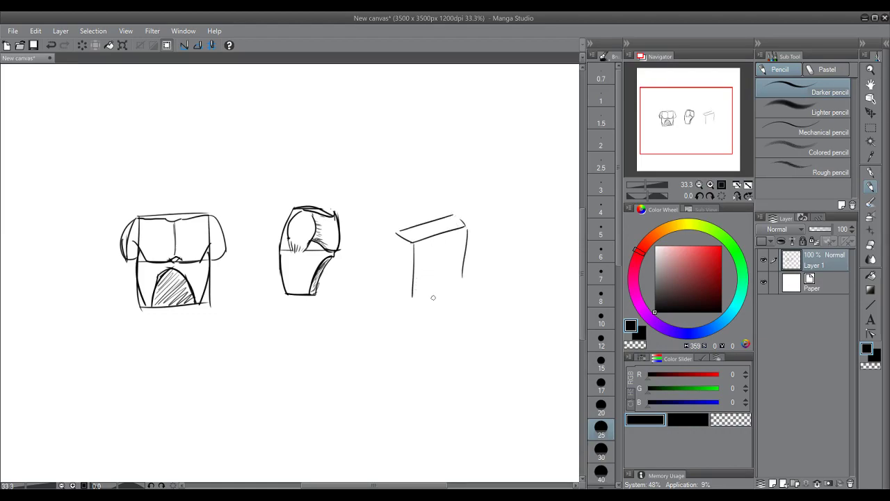
# Step: Close the perspective box with its front bottom edge and narrow left side face
pyautogui.moveTo(413, 299); pyautogui.dragTo(456, 282)
pyautogui.moveTo(396, 235); pyautogui.dragTo(402, 285)
pyautogui.hotkey('ctrl', 'z')
pyautogui.moveTo(396, 236); pyautogui.dragTo(397, 292)
pyautogui.hotkey('ctrl', 'z')
pyautogui.moveTo(396, 235)
pyautogui.mouseDown()
pyautogui.moveTo(405, 293)
pyautogui.moveTo(397, 258)
pyautogui.moveTo(399, 287)
pyautogui.mouseUp()
pyautogui.hotkey('ctrl', 'z')
pyautogui.hotkey('ctrl', 'z')
pyautogui.moveTo(396, 234); pyautogui.dragTo(396, 291)
pyautogui.hotkey('ctrl', 'z')
pyautogui.moveTo(396, 235); pyautogui.dragTo(397, 284)
# Step: Draw a light midline across the front and left side faces of the perspective box
pyautogui.moveTo(420, 270); pyautogui.dragTo(453, 259)
pyautogui.hotkey('ctrl', 'z')
pyautogui.hotkey('ctrl', 'z')
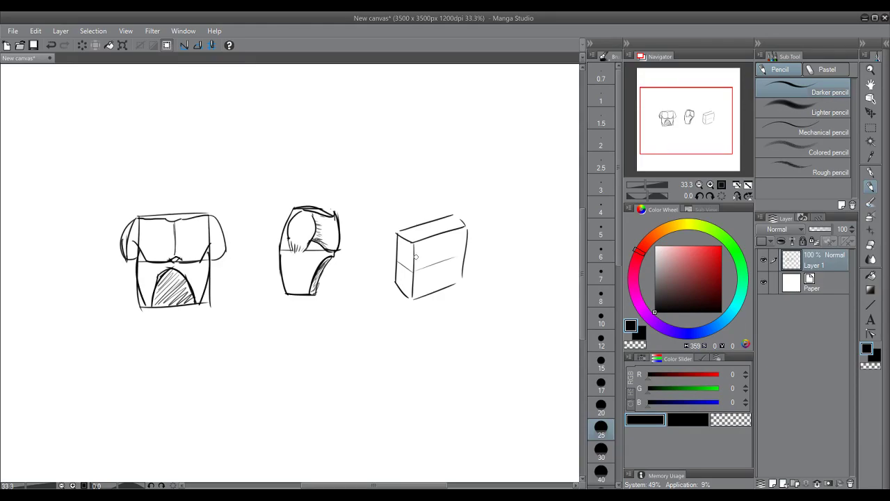
pyautogui.hotkey('ctrl', 'z')
pyautogui.moveTo(402, 237); pyautogui.dragTo(398, 250)
pyautogui.hotkey('ctrl', 'z')
# Step: Set the drawing colour to red, RGB 255, 0, 4, for work on the perspective box
pyautogui.moveTo(688, 254); pyautogui.dragTo(721, 246)
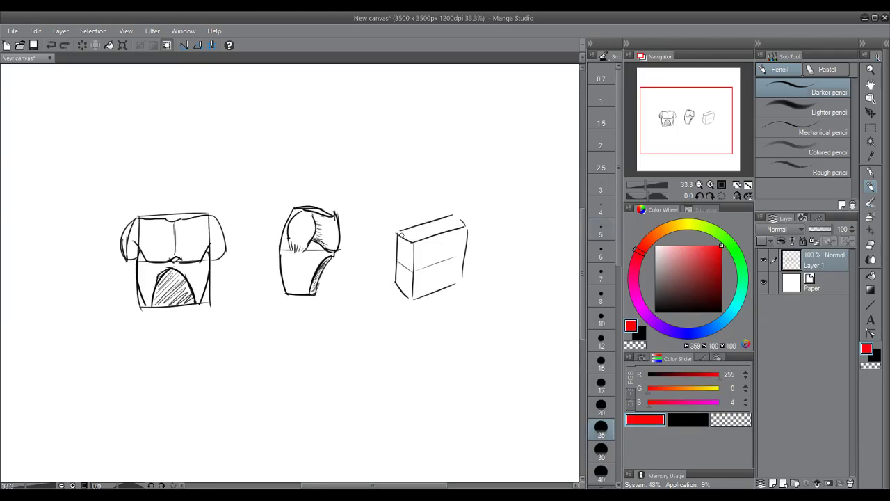
pyautogui.hotkey('ctrl', 'z')
pyautogui.click(710, 185)
pyautogui.click(710, 185)
pyautogui.moveTo(690, 121); pyautogui.dragTo(702, 123)
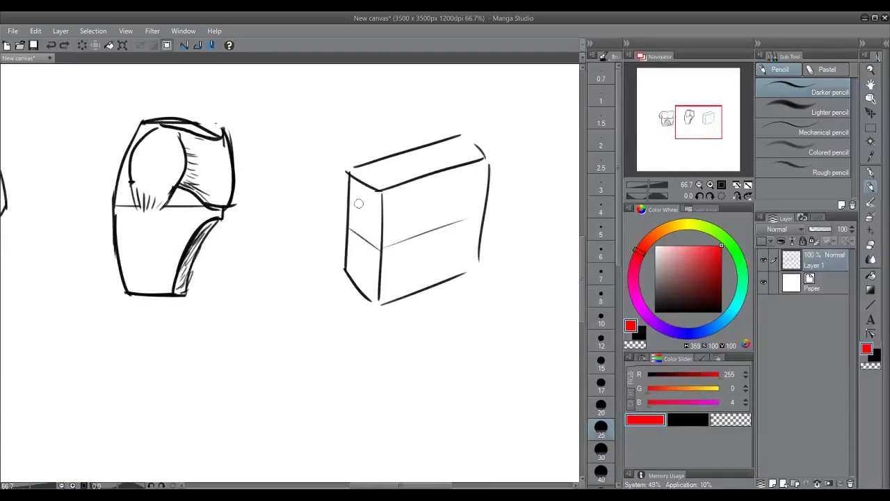
# Step: Draw two red curves along the narrow side face's outer edge, one in its upper half and one below the midline
pyautogui.moveTo(366, 185); pyautogui.dragTo(349, 218)
pyautogui.hotkey('ctrl', 'z')
pyautogui.moveTo(360, 182); pyautogui.dragTo(348, 221)
pyautogui.moveTo(347, 252); pyautogui.dragTo(350, 287)
pyautogui.hotkey('ctrl', 'z')
pyautogui.moveTo(346, 247); pyautogui.dragTo(352, 279)
# Step: Start a red arch on the lower half of the front face, with its crown just under the midline
pyautogui.moveTo(415, 248)
pyautogui.mouseDown()
pyautogui.moveTo(459, 235)
pyautogui.moveTo(443, 284)
pyautogui.mouseUp()
pyautogui.hotkey('ctrl', 'z')
pyautogui.hotkey('ctrl', 'z')
pyautogui.hotkey('ctrl', 'z')
pyautogui.moveTo(457, 240); pyautogui.dragTo(455, 276)
pyautogui.hotkey('ctrl', 'z')
pyautogui.hotkey('ctrl', 'z')
pyautogui.hotkey('ctrl', 'z')
pyautogui.moveTo(458, 238); pyautogui.dragTo(459, 275)
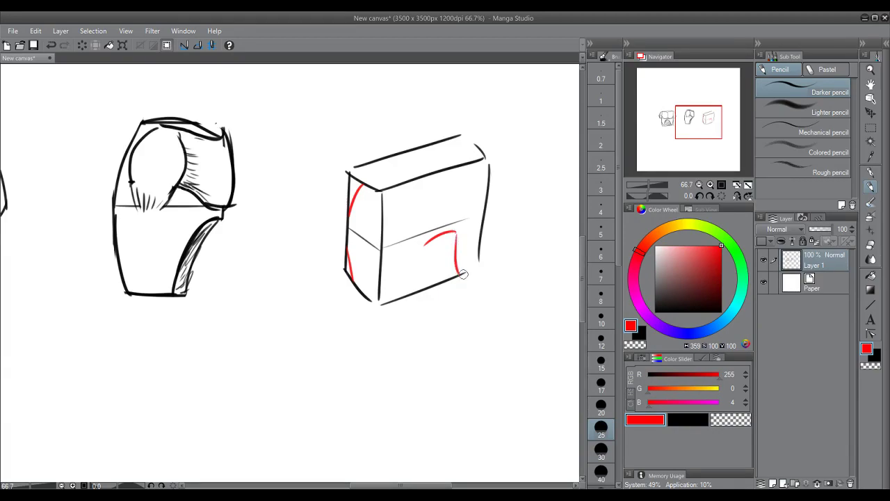
# Step: Try straight, slanted red legs for the arch, running from its crown to the front bottom edge
pyautogui.hotkey('ctrl', 'z')
pyautogui.moveTo(456, 236); pyautogui.dragTo(454, 268)
pyautogui.hotkey('ctrl', 'z')
pyautogui.moveTo(456, 235); pyautogui.dragTo(459, 274)
pyautogui.hotkey('ctrl', 'z')
pyautogui.moveTo(457, 233); pyautogui.dragTo(453, 273)
pyautogui.hotkey('ctrl', 'z')
pyautogui.moveTo(457, 233); pyautogui.dragTo(457, 274)
pyautogui.hotkey('ctrl', 'z')
pyautogui.hotkey('ctrl', 'z')
pyautogui.moveTo(452, 232)
pyautogui.mouseDown()
pyautogui.moveTo(428, 241)
pyautogui.moveTo(413, 293)
pyautogui.mouseUp()
pyautogui.hotkey('ctrl', 'z')
pyautogui.moveTo(453, 235); pyautogui.dragTo(461, 271)
pyautogui.hotkey('ctrl', 'z')
pyautogui.moveTo(451, 234); pyautogui.dragTo(463, 268)
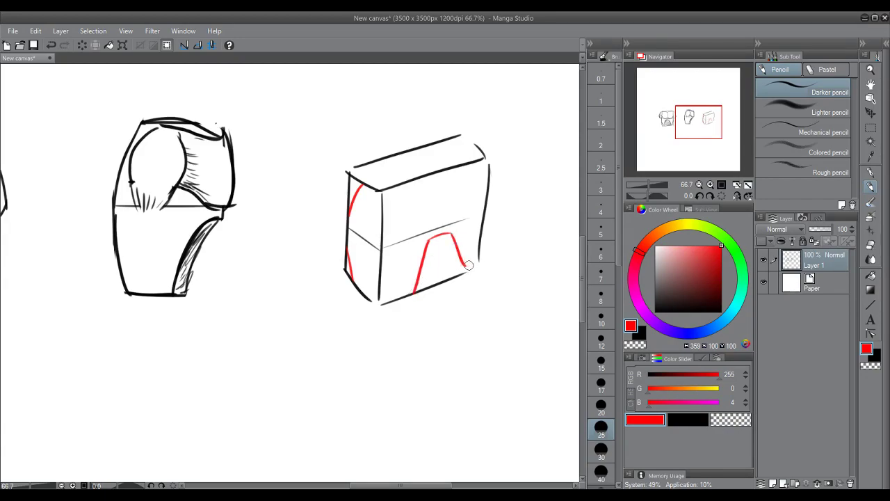
# Step: Try rounding the box's lower corners in red outward from the feet of the arch
pyautogui.hotkey('ctrl', 'z')
pyautogui.moveTo(452, 235)
pyautogui.mouseDown()
pyautogui.moveTo(462, 272)
pyautogui.moveTo(477, 258)
pyautogui.moveTo(471, 268)
pyautogui.moveTo(482, 217)
pyautogui.mouseUp()
pyautogui.hotkey('ctrl', 'z')
pyautogui.hotkey('ctrl', 'z')
pyautogui.moveTo(413, 292)
pyautogui.mouseDown()
pyautogui.moveTo(351, 280)
pyautogui.moveTo(397, 299)
pyautogui.mouseUp()
pyautogui.hotkey('ctrl', 'z')
pyautogui.hotkey('ctrl', 'z')
pyautogui.moveTo(350, 272)
pyautogui.mouseDown()
pyautogui.moveTo(376, 298)
pyautogui.moveTo(414, 290)
pyautogui.mouseUp()
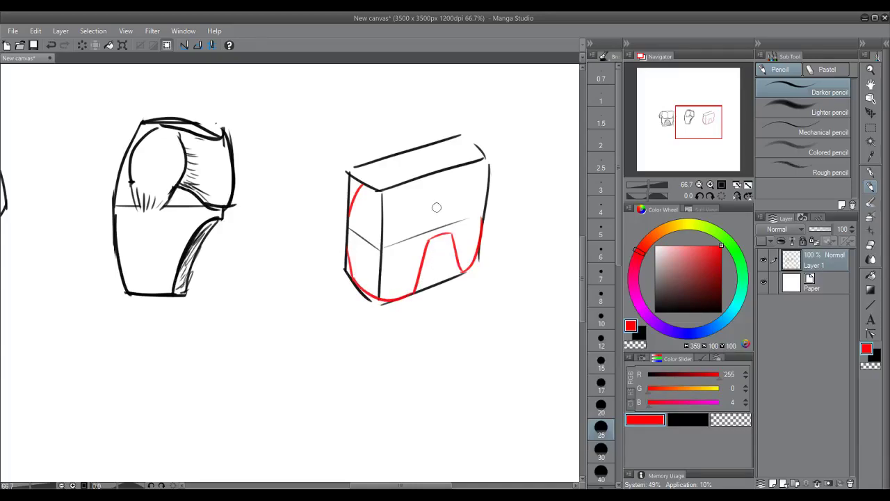
pyautogui.hotkey('ctrl', 'z')
pyautogui.hotkey('ctrl', 'z')
pyautogui.hotkey('ctrl', 'z')
pyautogui.hotkey('ctrl', 'z')
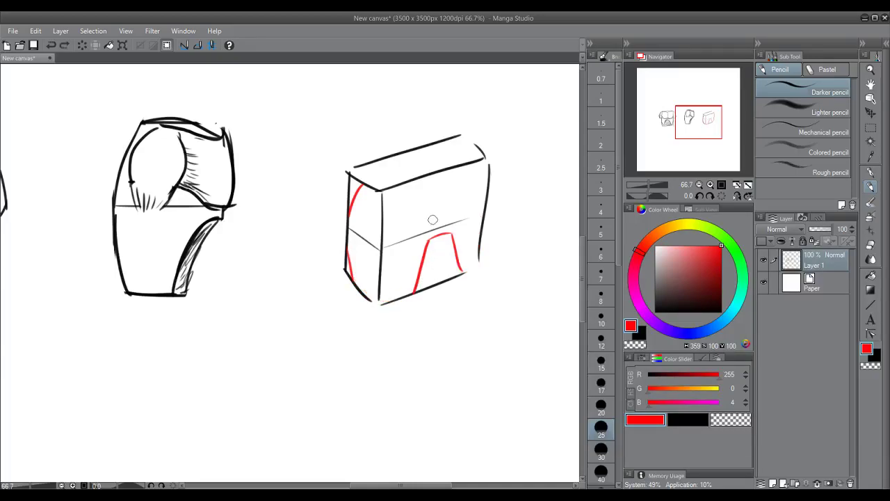
# Step: Redraw the arch with smoother, wider red legs and round the near bottom corner from the side face to its foot
pyautogui.moveTo(451, 234)
pyautogui.mouseDown()
pyautogui.moveTo(429, 241)
pyautogui.moveTo(397, 299)
pyautogui.mouseUp()
pyautogui.hotkey('ctrl', 'z')
pyautogui.moveTo(431, 241); pyautogui.dragTo(395, 296)
pyautogui.hotkey('ctrl', 'z')
pyautogui.moveTo(430, 240); pyautogui.dragTo(398, 299)
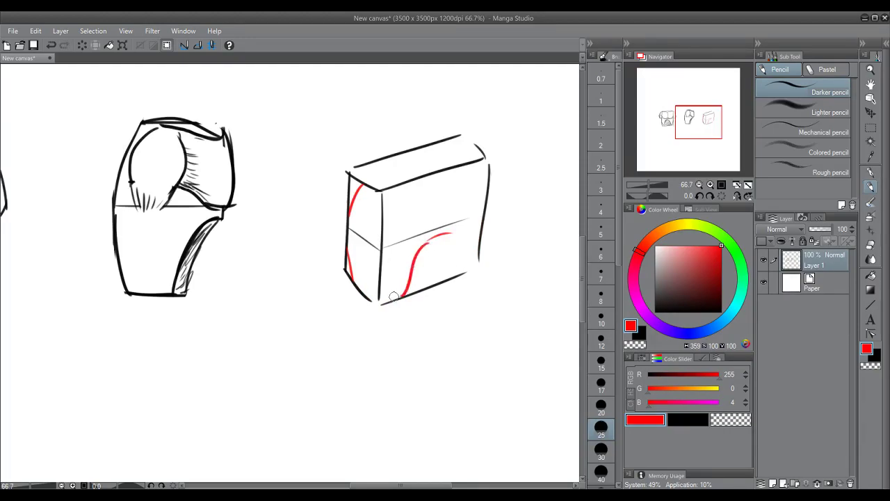
pyautogui.moveTo(450, 235); pyautogui.dragTo(470, 273)
pyautogui.hotkey('ctrl', 'z')
pyautogui.moveTo(451, 235); pyautogui.dragTo(463, 268)
pyautogui.moveTo(398, 292)
pyautogui.mouseDown()
pyautogui.moveTo(362, 301)
pyautogui.moveTo(407, 291)
pyautogui.mouseUp()
pyautogui.hotkey('ctrl', 'z')
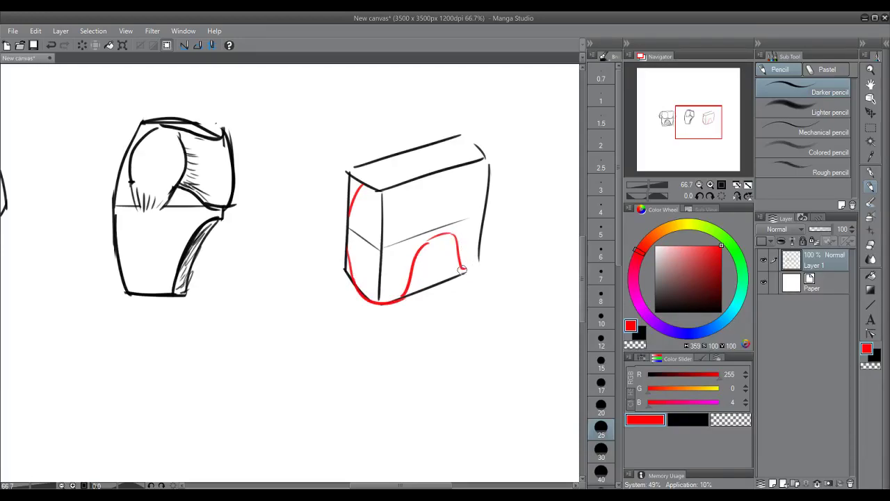
# Step: Draw a red curve down the front face's far edge from the midline to the far foot of the arch
pyautogui.moveTo(484, 216); pyautogui.dragTo(474, 267)
pyautogui.hotkey('ctrl', 'z')
pyautogui.hotkey('ctrl', 'z')
pyautogui.moveTo(482, 221)
pyautogui.mouseDown()
pyautogui.moveTo(463, 270)
pyautogui.moveTo(475, 261)
pyautogui.moveTo(471, 268)
pyautogui.mouseUp()
pyautogui.hotkey('ctrl', 'z')
pyautogui.moveTo(484, 217); pyautogui.dragTo(472, 268)
pyautogui.hotkey('ctrl', 'z')
pyautogui.moveTo(483, 217); pyautogui.dragTo(472, 268)
# Step: Try a red rounded form on the upper half of the narrow side face
pyautogui.moveTo(364, 195); pyautogui.dragTo(347, 240)
pyautogui.hotkey('ctrl', 'z')
pyautogui.hotkey('ctrl', 'z')
pyautogui.moveTo(363, 196); pyautogui.dragTo(343, 238)
pyautogui.hotkey('ctrl', 'z')
pyautogui.moveTo(362, 197); pyautogui.dragTo(347, 240)
pyautogui.hotkey('ctrl', 'z')
pyautogui.moveTo(360, 197)
pyautogui.mouseDown()
pyautogui.moveTo(346, 238)
pyautogui.moveTo(372, 201)
pyautogui.moveTo(363, 242)
pyautogui.moveTo(372, 238)
pyautogui.mouseUp()
pyautogui.hotkey('ctrl', 'z')
pyautogui.hotkey('ctrl', 'z')
pyautogui.hotkey('ctrl', 'z')
pyautogui.hotkey('ctrl', 'z')
# Step: Try a small black oval, RGB 0, 0, 0, on the upper half of the narrow side face
pyautogui.moveTo(711, 289); pyautogui.dragTo(643, 317)
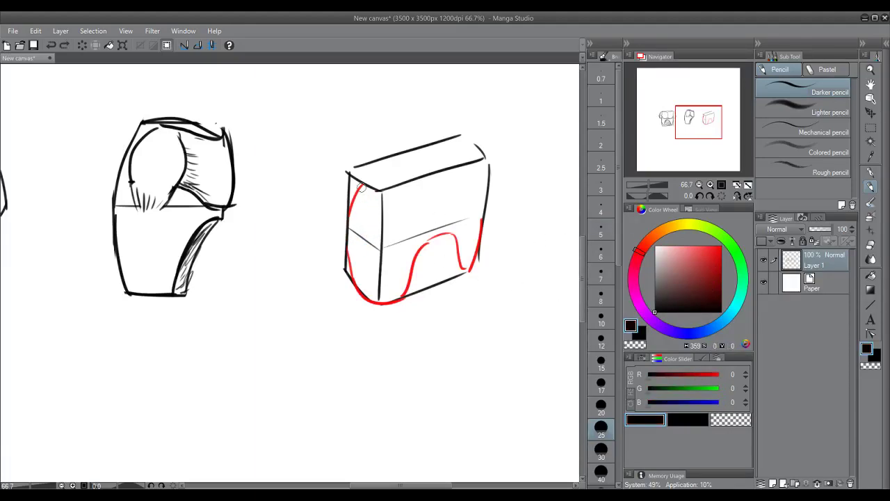
pyautogui.hotkey('ctrl', 'z')
pyautogui.moveTo(354, 199)
pyautogui.mouseDown()
pyautogui.moveTo(368, 217)
pyautogui.moveTo(349, 234)
pyautogui.moveTo(368, 224)
pyautogui.moveTo(364, 202)
pyautogui.moveTo(349, 198)
pyautogui.moveTo(366, 196)
pyautogui.moveTo(355, 230)
pyautogui.moveTo(361, 193)
pyautogui.mouseUp()
pyautogui.hotkey('ctrl', 'z')
pyautogui.hotkey('ctrl', 'z')
pyautogui.hotkey('ctrl', 'z')
pyautogui.hotkey('ctrl', 'z')
pyautogui.hotkey('ctrl', 'z')
pyautogui.hotkey('ctrl', 'z')
pyautogui.hotkey('ctrl', 'z')
pyautogui.hotkey('ctrl', 'z')
pyautogui.hotkey('ctrl', 'z')
pyautogui.hotkey('ctrl', 'z')
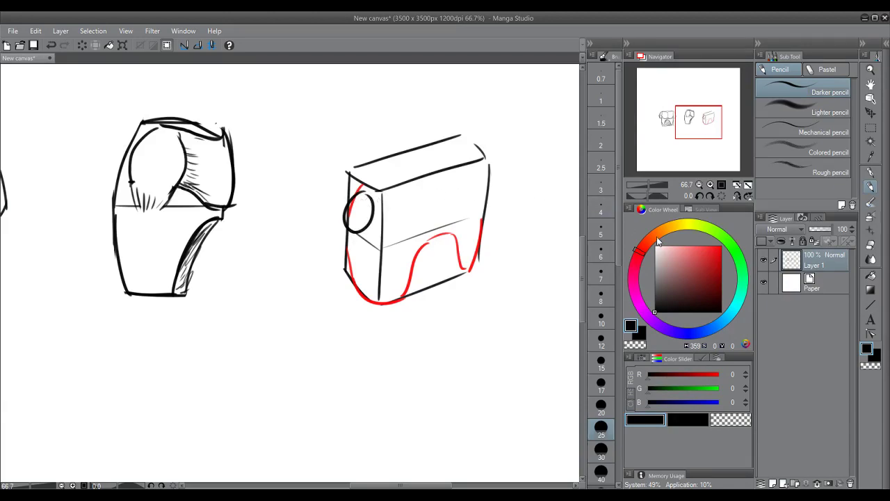
# Step: Try a red stroke beside the small oval, and undo both the stroke and the oval
pyautogui.moveTo(690, 265); pyautogui.dragTo(723, 243)
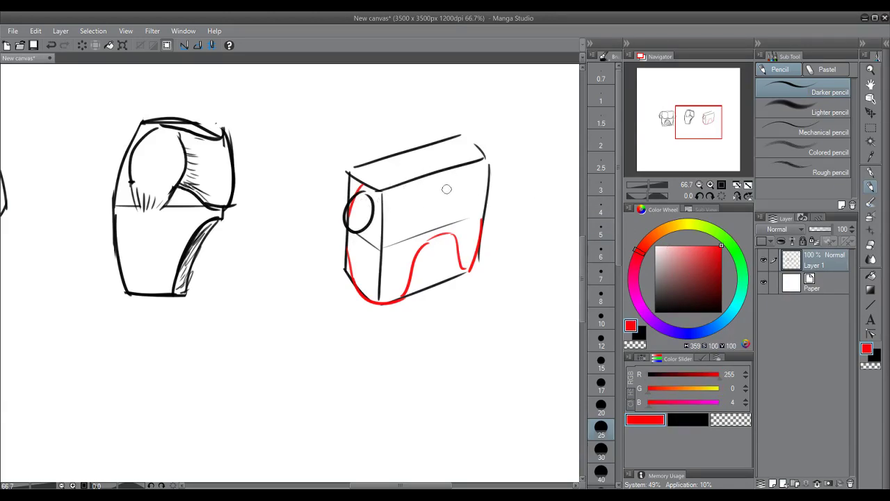
pyautogui.moveTo(362, 221); pyautogui.dragTo(392, 246)
pyautogui.hotkey('ctrl', 'z')
pyautogui.hotkey('ctrl', 'z')
# Step: In black, RGB 0, 0, 0, draw a curve on the front face from the top edge around the near corner to the midline
pyautogui.click(654, 312)
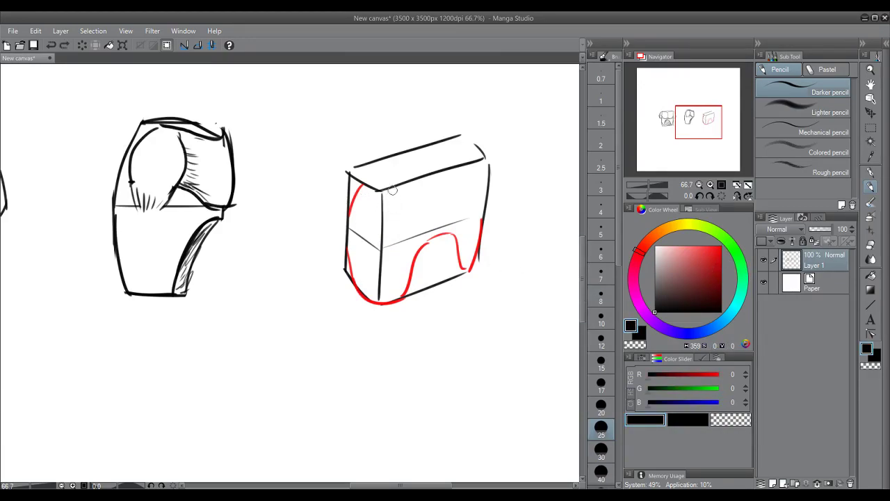
pyautogui.moveTo(397, 185)
pyautogui.mouseDown()
pyautogui.moveTo(379, 218)
pyautogui.moveTo(416, 243)
pyautogui.mouseUp()
pyautogui.hotkey('ctrl', 'z')
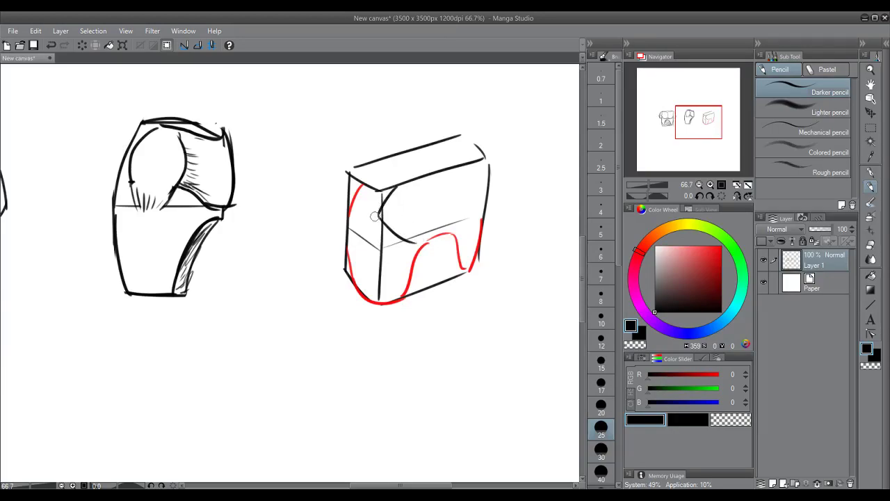
pyautogui.hotkey('ctrl', 'z')
# Step: Draw a black shoulder oval over the upper half of the narrow side face, touching the curve on the front face
pyautogui.moveTo(377, 216); pyautogui.dragTo(378, 190)
pyautogui.moveTo(356, 179); pyautogui.dragTo(346, 214)
pyautogui.hotkey('ctrl', 'z')
pyautogui.hotkey('ctrl', 'z')
pyautogui.moveTo(357, 181); pyautogui.dragTo(346, 226)
pyautogui.hotkey('ctrl', 'z')
pyautogui.hotkey('ctrl', 'z')
pyautogui.moveTo(356, 175)
pyautogui.mouseDown()
pyautogui.moveTo(341, 223)
pyautogui.moveTo(375, 228)
pyautogui.moveTo(370, 234)
pyautogui.moveTo(379, 201)
pyautogui.moveTo(359, 180)
pyautogui.mouseUp()
pyautogui.hotkey('ctrl', 'z')
pyautogui.hotkey('ctrl', 'z')
pyautogui.hotkey('ctrl', 'z')
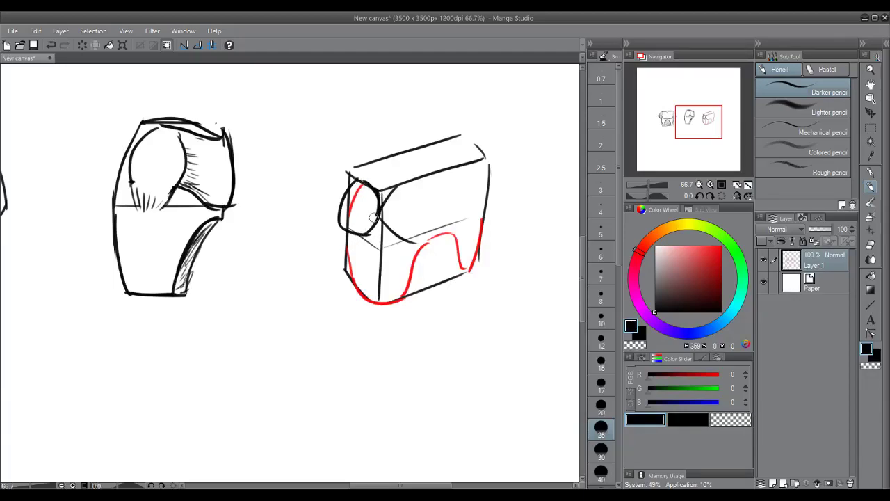
# Step: In red, RGB 255, 0, 4, draw one continuous contour down the side face's outer edge, from the top to the rounded bottom
pyautogui.moveTo(710, 263); pyautogui.dragTo(723, 244)
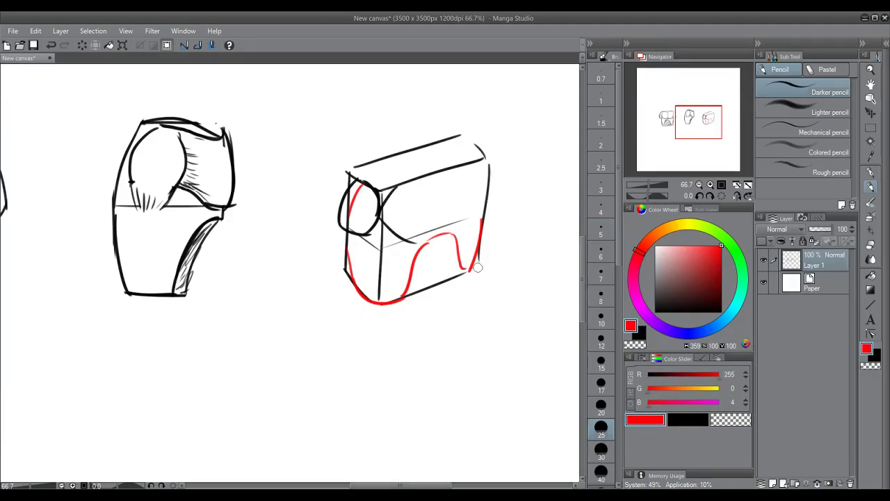
pyautogui.moveTo(364, 187); pyautogui.dragTo(354, 211)
pyautogui.moveTo(351, 173); pyautogui.dragTo(344, 209)
pyautogui.hotkey('ctrl', 'z')
pyautogui.moveTo(352, 174); pyautogui.dragTo(347, 260)
pyautogui.hotkey('ctrl', 'z')
pyautogui.moveTo(352, 173); pyautogui.dragTo(346, 263)
pyautogui.hotkey('ctrl', 'z')
pyautogui.moveTo(351, 174); pyautogui.dragTo(347, 261)
pyautogui.hotkey('ctrl', 'z')
pyautogui.moveTo(352, 174); pyautogui.dragTo(346, 260)
pyautogui.hotkey('ctrl', 'z')
pyautogui.moveTo(352, 176)
pyautogui.mouseDown()
pyautogui.moveTo(346, 210)
pyautogui.moveTo(347, 264)
pyautogui.mouseUp()
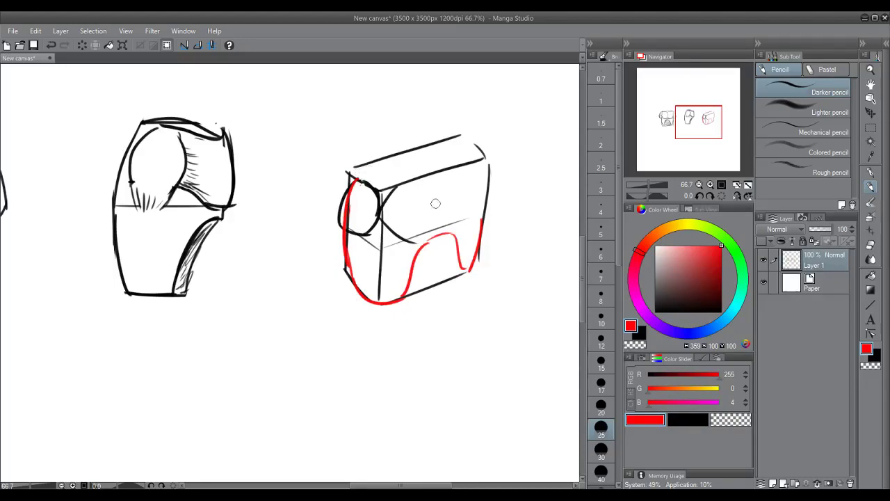
# Step: Draw the red chest contour on the upper front face, with a wavy top, a rounded near side and a notched lower edge
pyautogui.moveTo(459, 158); pyautogui.dragTo(456, 268)
pyautogui.moveTo(458, 235)
pyautogui.mouseDown()
pyautogui.moveTo(470, 255)
pyautogui.moveTo(359, 269)
pyautogui.mouseUp()
pyautogui.hotkey('ctrl', 'z')
pyautogui.hotkey('ctrl', 'z')
pyautogui.hotkey('ctrl', 'z')
pyautogui.moveTo(381, 219)
pyautogui.mouseDown()
pyautogui.moveTo(416, 238)
pyautogui.moveTo(422, 228)
pyautogui.moveTo(382, 226)
pyautogui.moveTo(433, 230)
pyautogui.moveTo(387, 227)
pyautogui.mouseUp()
pyautogui.hotkey('ctrl', 'z')
pyautogui.hotkey('ctrl', 'z')
pyautogui.hotkey('ctrl', 'y')
pyautogui.moveTo(435, 175)
pyautogui.mouseDown()
pyautogui.moveTo(448, 174)
pyautogui.moveTo(373, 190)
pyautogui.moveTo(409, 178)
pyautogui.moveTo(354, 180)
pyautogui.mouseUp()
pyautogui.hotkey('ctrl', 'z')
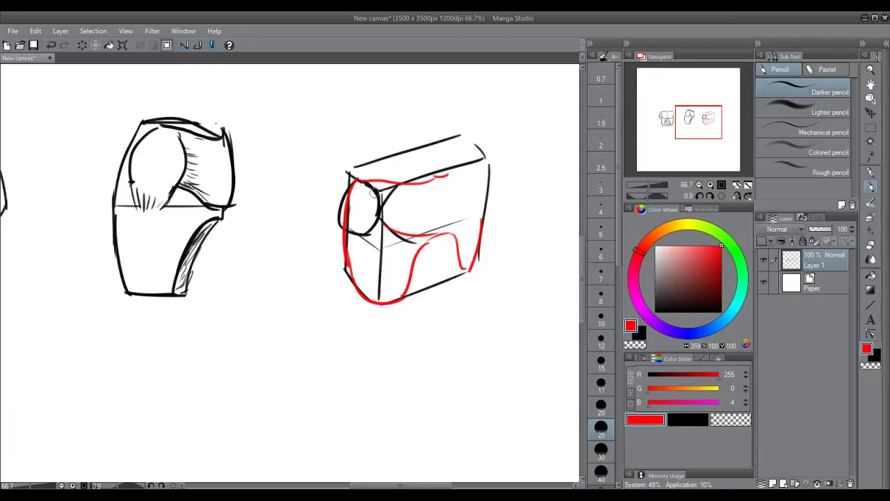
pyautogui.moveTo(380, 215)
pyautogui.mouseDown()
pyautogui.moveTo(390, 188)
pyautogui.moveTo(380, 216)
pyautogui.mouseUp()
pyautogui.hotkey('ctrl', 'z')
pyautogui.moveTo(440, 227); pyautogui.dragTo(443, 223)
# Step: Close the far side of the red chest contour with a rounded curve and add a red line up to the far top corner
pyautogui.moveTo(485, 165); pyautogui.dragTo(481, 219)
pyautogui.hotkey('ctrl', 'z')
pyautogui.moveTo(486, 162); pyautogui.dragTo(473, 221)
pyautogui.hotkey('ctrl', 'z')
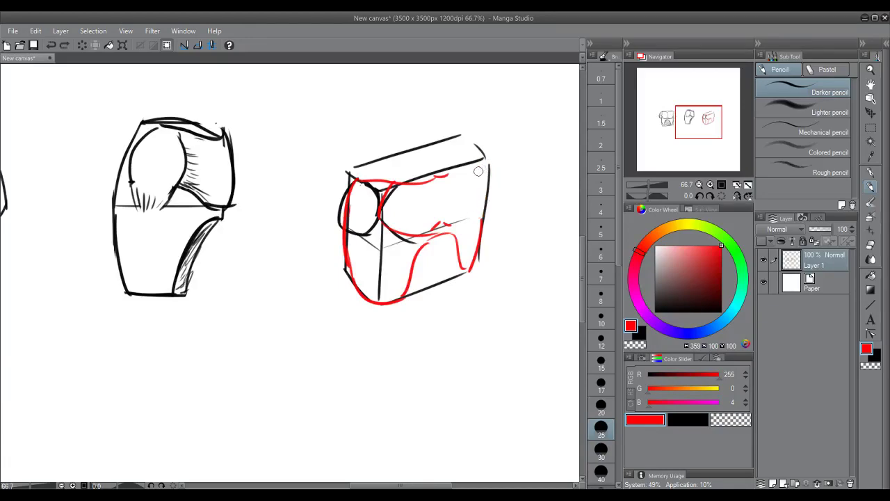
pyautogui.moveTo(478, 169)
pyautogui.mouseDown()
pyautogui.moveTo(477, 211)
pyautogui.moveTo(443, 218)
pyautogui.moveTo(474, 211)
pyautogui.mouseUp()
pyautogui.hotkey('ctrl', 'z')
pyautogui.moveTo(449, 174)
pyautogui.mouseDown()
pyautogui.moveTo(474, 163)
pyautogui.moveTo(455, 170)
pyautogui.moveTo(478, 144)
pyautogui.moveTo(500, 166)
pyautogui.mouseUp()
pyautogui.hotkey('ctrl', 'z')
pyautogui.hotkey('ctrl', 'z')
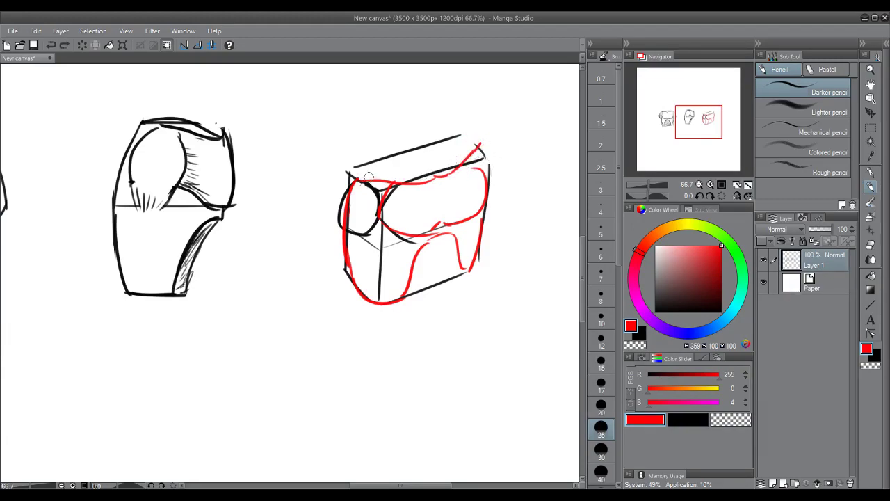
# Step: In black, RGB 0, 0, 0, draw a rounded shoulder curve around the box's far top corner
pyautogui.moveTo(679, 279); pyautogui.dragTo(654, 312)
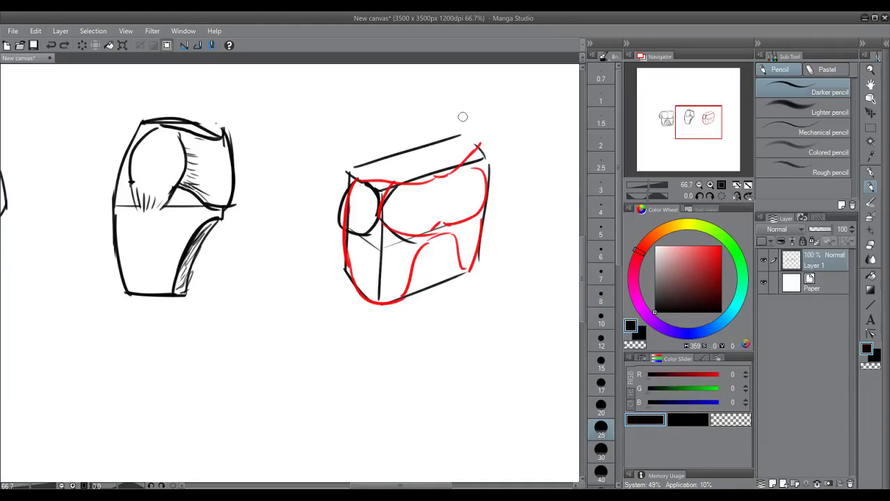
pyautogui.moveTo(464, 137)
pyautogui.mouseDown()
pyautogui.moveTo(490, 158)
pyautogui.moveTo(489, 139)
pyautogui.moveTo(488, 191)
pyautogui.moveTo(494, 162)
pyautogui.mouseUp()
pyautogui.hotkey('ctrl', 'z')
pyautogui.hotkey('ctrl', 'z')
pyautogui.hotkey('ctrl', 'z')
pyautogui.moveTo(489, 198); pyautogui.dragTo(493, 161)
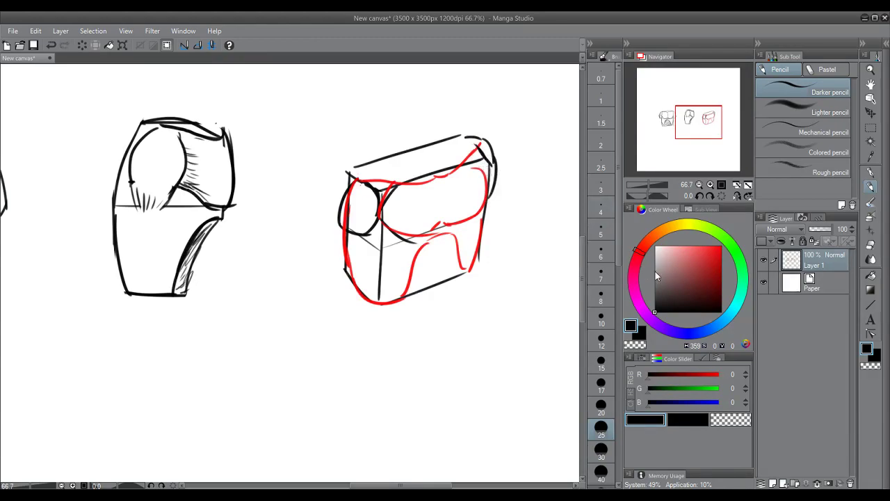
pyautogui.click(723, 247)
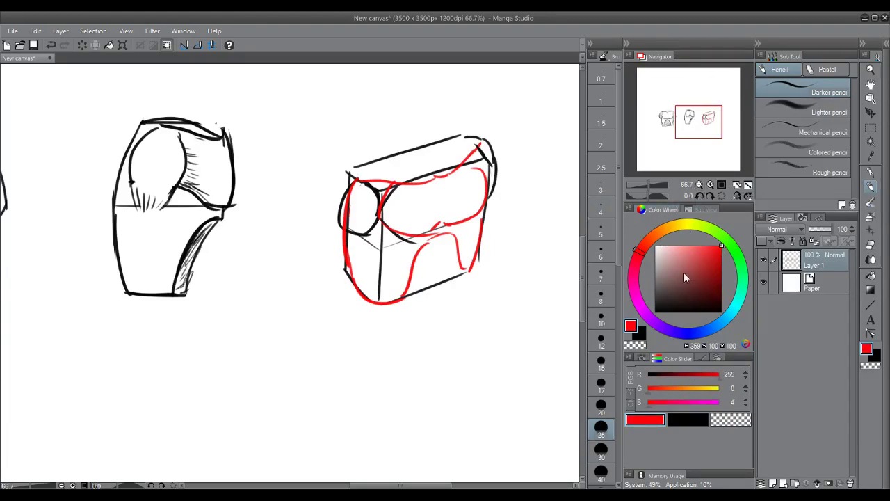
pyautogui.click(655, 311)
pyautogui.moveTo(691, 123); pyautogui.dragTo(690, 129)
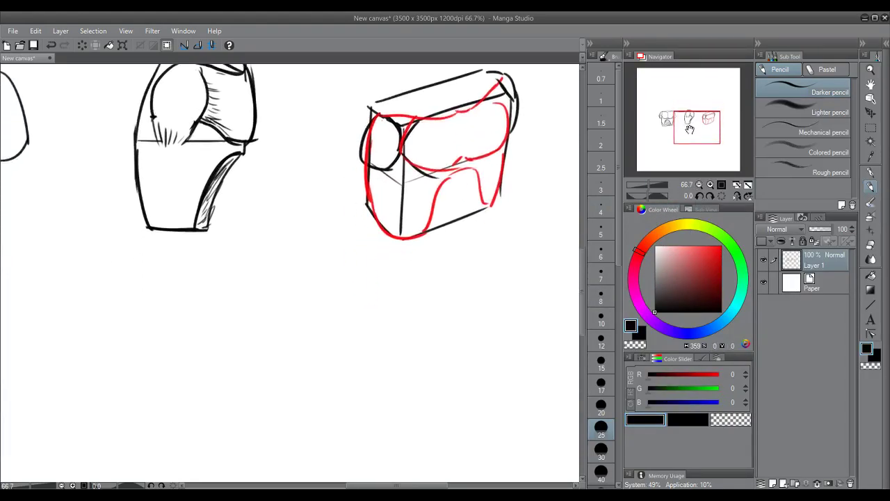
pyautogui.moveTo(211, 330)
pyautogui.mouseDown()
pyautogui.moveTo(289, 330)
pyautogui.moveTo(238, 323)
pyautogui.mouseUp()
pyautogui.hotkey('ctrl', 'z')
pyautogui.hotkey('ctrl', 'z')
pyautogui.hotkey('ctrl', 'z')
pyautogui.moveTo(371, 326)
pyautogui.mouseDown()
pyautogui.moveTo(339, 328)
pyautogui.moveTo(320, 417)
pyautogui.mouseUp()
pyautogui.hotkey('ctrl', 'z')
pyautogui.moveTo(317, 329); pyautogui.dragTo(331, 440)
pyautogui.hotkey('ctrl', 'z')
pyautogui.moveTo(315, 330); pyautogui.dragTo(342, 424)
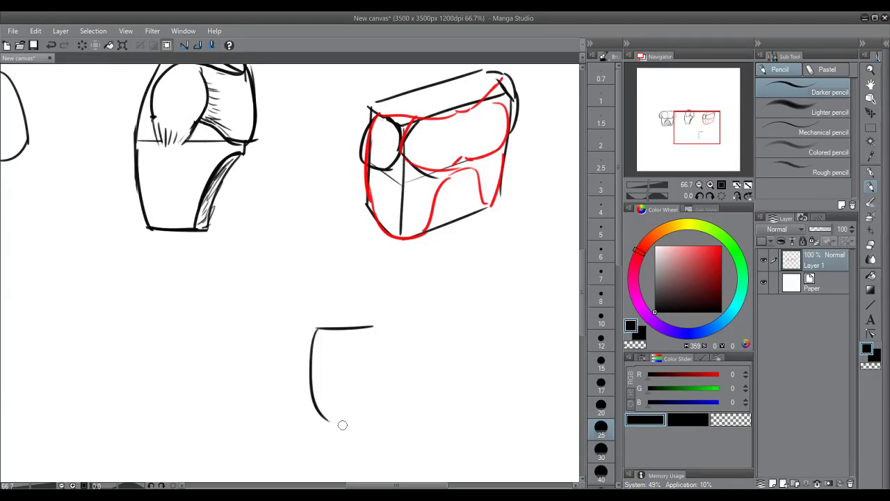
pyautogui.hotkey('ctrl', 'z')
pyautogui.moveTo(316, 330); pyautogui.dragTo(333, 425)
pyautogui.hotkey('ctrl', 'z')
pyautogui.moveTo(316, 330)
pyautogui.mouseDown()
pyautogui.moveTo(316, 384)
pyautogui.moveTo(388, 372)
pyautogui.mouseUp()
pyautogui.hotkey('ctrl', 'z')
pyautogui.hotkey('ctrl', 'z')
pyautogui.moveTo(317, 327); pyautogui.dragTo(317, 371)
pyautogui.moveTo(317, 372); pyautogui.dragTo(368, 373)
pyautogui.moveTo(375, 325); pyautogui.dragTo(373, 362)
pyautogui.moveTo(317, 372)
pyautogui.mouseDown()
pyautogui.moveTo(315, 423)
pyautogui.moveTo(315, 390)
pyautogui.moveTo(338, 427)
pyautogui.mouseUp()
pyautogui.hotkey('ctrl', 'z')
pyautogui.hotkey('ctrl', 'z')
pyautogui.moveTo(317, 374); pyautogui.dragTo(336, 434)
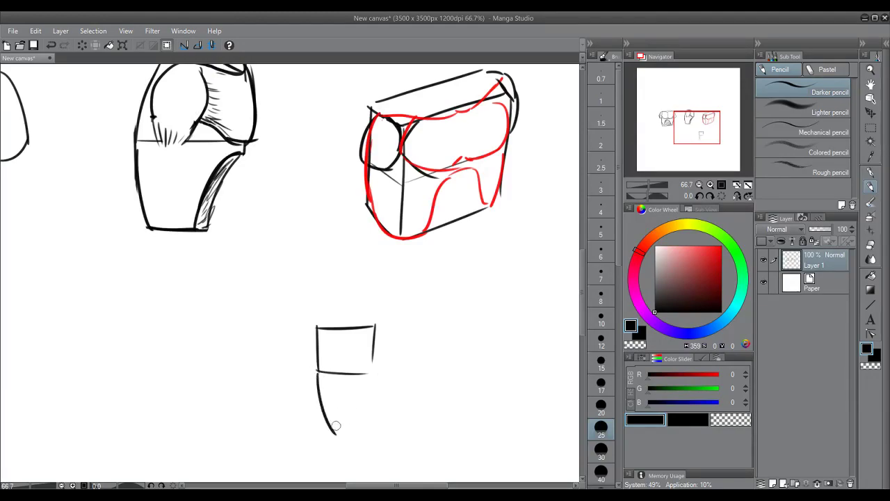
pyautogui.moveTo(369, 377)
pyautogui.mouseDown()
pyautogui.moveTo(354, 391)
pyautogui.moveTo(345, 437)
pyautogui.mouseUp()
pyautogui.hotkey('ctrl', 'z')
pyautogui.hotkey('ctrl', 'z')
pyautogui.hotkey('ctrl', 'z')
pyautogui.hotkey('ctrl', 'z')
pyautogui.hotkey('ctrl', 'z')
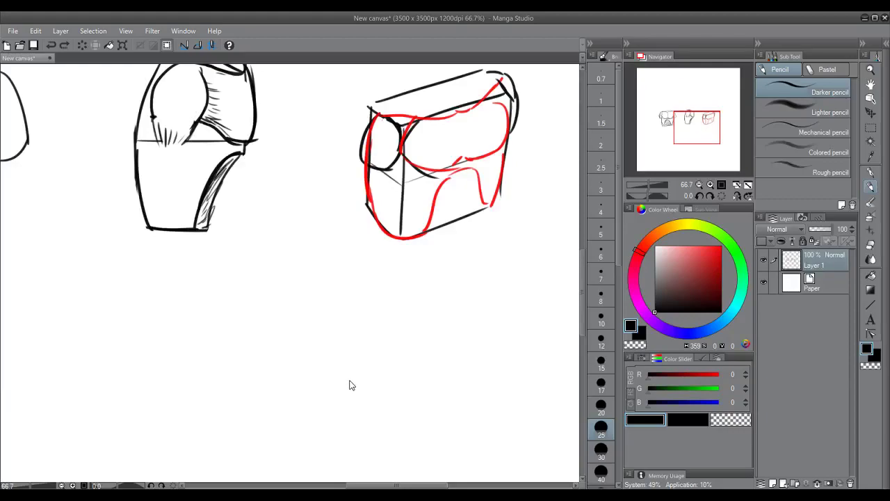
# Step: In black, draw a small upright rectangle in the empty area below the torso studies, with a thin horizontal line across its middle
pyautogui.moveTo(258, 293); pyautogui.dragTo(324, 294)
pyautogui.hotkey('ctrl', 'z')
pyautogui.moveTo(258, 295); pyautogui.dragTo(322, 297)
pyautogui.hotkey('ctrl', 'z')
pyautogui.moveTo(255, 300); pyautogui.dragTo(257, 407)
pyautogui.hotkey('ctrl', 'z')
pyautogui.moveTo(256, 299); pyautogui.dragTo(260, 394)
pyautogui.moveTo(320, 302)
pyautogui.mouseDown()
pyautogui.moveTo(321, 392)
pyautogui.moveTo(332, 392)
pyautogui.mouseUp()
pyautogui.hotkey('ctrl', 'z')
pyautogui.moveTo(257, 393); pyautogui.dragTo(332, 388)
pyautogui.hotkey('ctrl', 'z')
pyautogui.moveTo(262, 394); pyautogui.dragTo(328, 388)
pyautogui.moveTo(261, 342); pyautogui.dragTo(317, 343)
pyautogui.hotkey('ctrl', 'z')
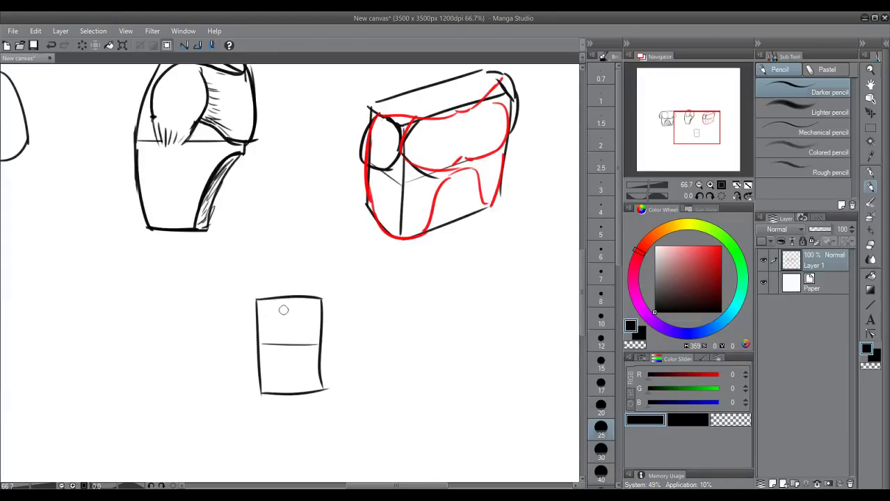
# Step: Inside the small rectangle's upper half, draw a shoulder oval and the side-view chest contour bulging past the front edge
pyautogui.hotkey('ctrl', 'z')
pyautogui.moveTo(278, 310); pyautogui.dragTo(296, 333)
pyautogui.hotkey('ctrl', 'z')
pyautogui.moveTo(288, 303)
pyautogui.mouseDown()
pyautogui.moveTo(292, 336)
pyautogui.moveTo(278, 306)
pyautogui.moveTo(299, 314)
pyautogui.moveTo(288, 310)
pyautogui.moveTo(295, 306)
pyautogui.moveTo(288, 316)
pyautogui.moveTo(327, 318)
pyautogui.moveTo(321, 313)
pyautogui.moveTo(318, 347)
pyautogui.moveTo(321, 311)
pyautogui.moveTo(314, 349)
pyautogui.mouseUp()
pyautogui.hotkey('ctrl', 'z')
pyautogui.hotkey('ctrl', 'z')
pyautogui.hotkey('ctrl', 'z')
pyautogui.hotkey('ctrl', 'z')
pyautogui.hotkey('ctrl', 'z')
pyautogui.hotkey('ctrl', 'z')
pyautogui.hotkey('ctrl', 'z')
pyautogui.hotkey('ctrl', 'z')
pyautogui.hotkey('ctrl', 'z')
pyautogui.hotkey('ctrl', 'z')
pyautogui.hotkey('ctrl', 'z')
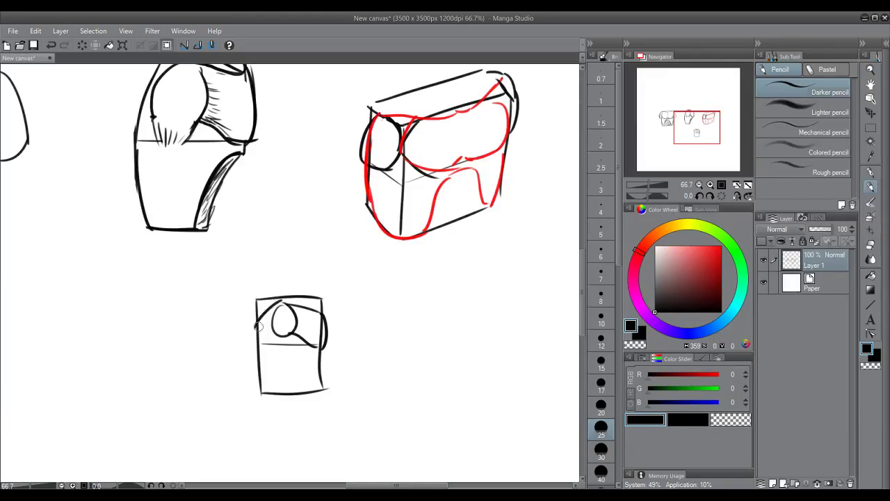
# Step: Draw the rounded back contour down to the base of the small torso and a curved belly line from the chest down
pyautogui.moveTo(283, 304); pyautogui.dragTo(255, 335)
pyautogui.hotkey('ctrl', 'z')
pyautogui.moveTo(283, 304)
pyautogui.mouseDown()
pyautogui.moveTo(256, 336)
pyautogui.moveTo(279, 390)
pyautogui.mouseUp()
pyautogui.hotkey('ctrl', 'z')
pyautogui.hotkey('ctrl', 'z')
pyautogui.hotkey('ctrl', 'z')
pyautogui.moveTo(320, 348)
pyautogui.mouseDown()
pyautogui.moveTo(298, 356)
pyautogui.moveTo(288, 394)
pyautogui.mouseUp()
pyautogui.hotkey('ctrl', 'z')
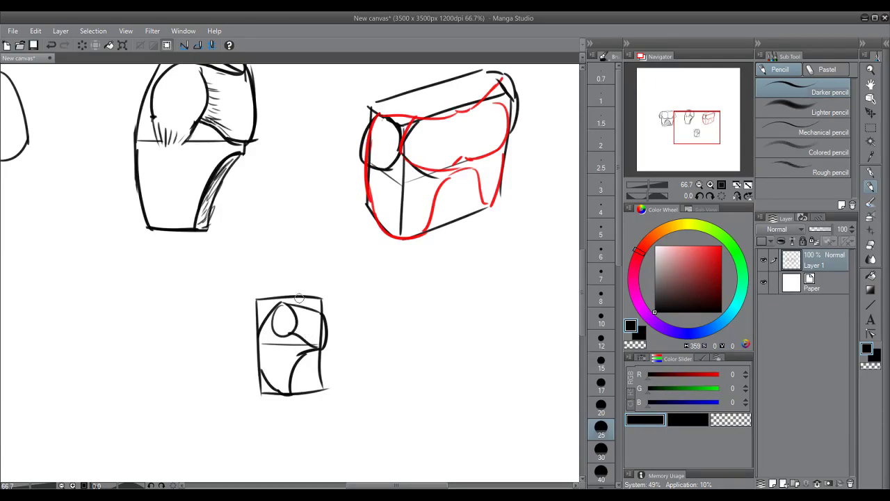
pyautogui.hotkey('ctrl', 'z')
pyautogui.moveTo(284, 302); pyautogui.dragTo(296, 282)
pyautogui.hotkey('ctrl', 'z')
pyautogui.hotkey('ctrl', 'z')
pyautogui.moveTo(297, 305)
pyautogui.mouseDown()
pyautogui.moveTo(309, 281)
pyautogui.moveTo(329, 288)
pyautogui.moveTo(314, 258)
pyautogui.mouseUp()
pyautogui.moveTo(330, 288)
pyautogui.mouseDown()
pyautogui.moveTo(321, 306)
pyautogui.moveTo(304, 258)
pyautogui.mouseUp()
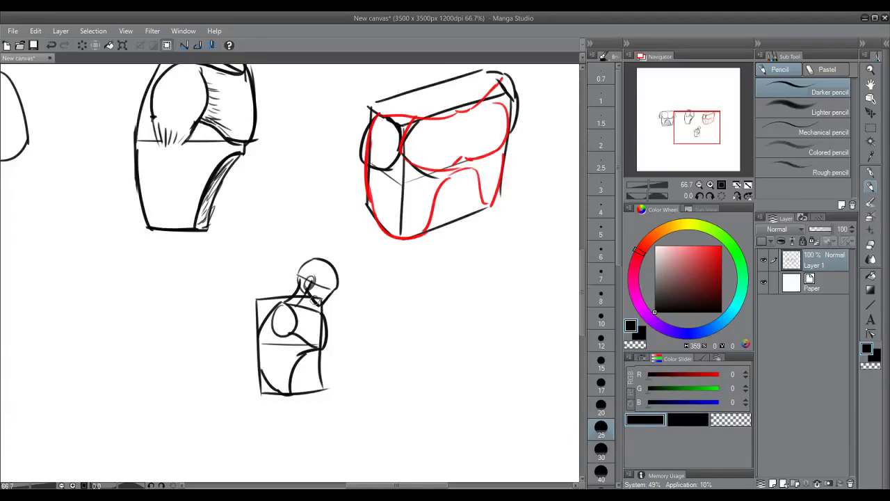
pyautogui.hotkey('ctrl', 'z')
pyautogui.hotkey('ctrl', 'z')
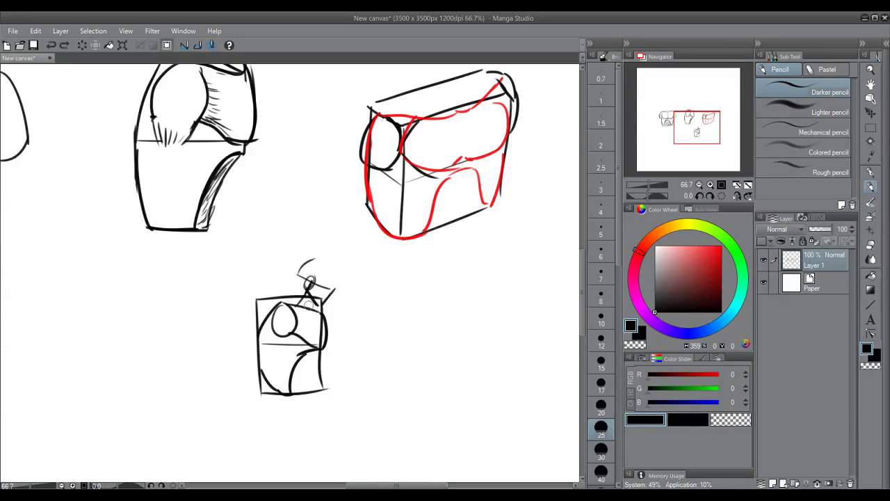
pyautogui.moveTo(333, 292); pyautogui.dragTo(324, 310)
pyautogui.hotkey('ctrl', 'z')
pyautogui.hotkey('ctrl', 'z')
pyautogui.hotkey('ctrl', 'z')
pyautogui.hotkey('ctrl', 'z')
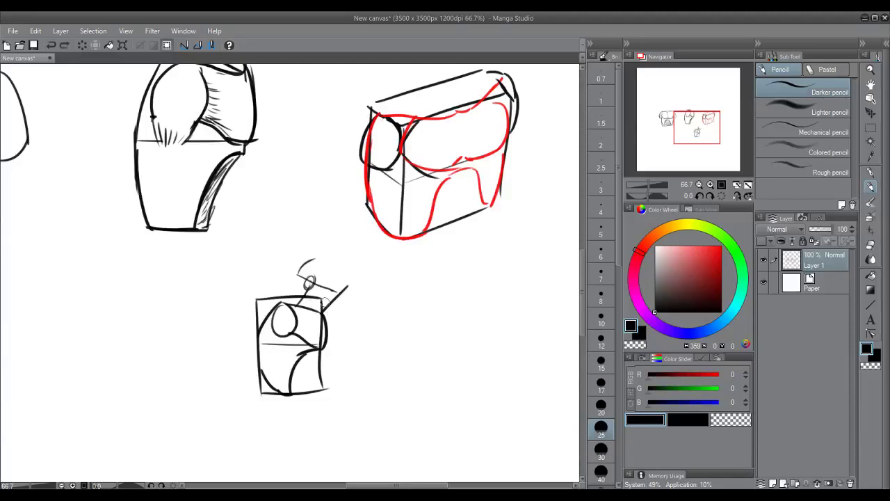
pyautogui.hotkey('ctrl', 'z')
# Step: Sketch an upward-tilted side-view head above the small torso, with an ear circle, brow line, jaw line and slanted neck
pyautogui.moveTo(304, 296)
pyautogui.mouseDown()
pyautogui.moveTo(318, 266)
pyautogui.moveTo(345, 284)
pyautogui.moveTo(302, 261)
pyautogui.mouseUp()
pyautogui.hotkey('ctrl', 'z')
pyautogui.moveTo(351, 276); pyautogui.dragTo(326, 301)
pyautogui.moveTo(321, 264)
pyautogui.mouseDown()
pyautogui.moveTo(310, 286)
pyautogui.moveTo(323, 302)
pyautogui.mouseUp()
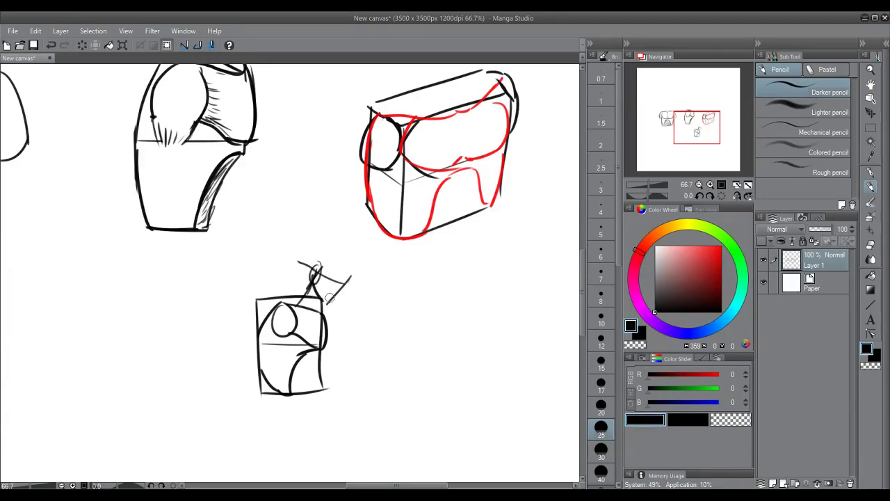
pyautogui.moveTo(317, 266)
pyautogui.mouseDown()
pyautogui.moveTo(306, 270)
pyautogui.moveTo(305, 250)
pyautogui.moveTo(332, 246)
pyautogui.moveTo(352, 277)
pyautogui.moveTo(324, 247)
pyautogui.moveTo(334, 245)
pyautogui.moveTo(320, 244)
pyautogui.moveTo(283, 303)
pyautogui.mouseUp()
pyautogui.hotkey('ctrl', 'z')
pyautogui.hotkey('ctrl', 'z')
pyautogui.hotkey('ctrl', 'z')
pyautogui.hotkey('ctrl', 'z')
pyautogui.hotkey('ctrl', 'z')
# Step: Draw the base of the neck and reinforce the chest, shoulder and back contours of the small torso with heavier lines
pyautogui.moveTo(317, 299)
pyautogui.mouseDown()
pyautogui.moveTo(293, 302)
pyautogui.moveTo(313, 311)
pyautogui.mouseUp()
pyautogui.moveTo(313, 311)
pyautogui.mouseDown()
pyautogui.moveTo(308, 302)
pyautogui.moveTo(326, 320)
pyautogui.moveTo(320, 347)
pyautogui.mouseUp()
pyautogui.hotkey('ctrl', 'z')
pyautogui.hotkey('ctrl', 'z')
pyautogui.hotkey('ctrl', 'z')
pyautogui.moveTo(283, 303)
pyautogui.mouseDown()
pyautogui.moveTo(274, 335)
pyautogui.moveTo(273, 327)
pyautogui.moveTo(286, 342)
pyautogui.moveTo(296, 328)
pyautogui.moveTo(285, 326)
pyautogui.moveTo(286, 348)
pyautogui.moveTo(279, 306)
pyautogui.moveTo(258, 349)
pyautogui.mouseUp()
pyautogui.hotkey('ctrl', 'z')
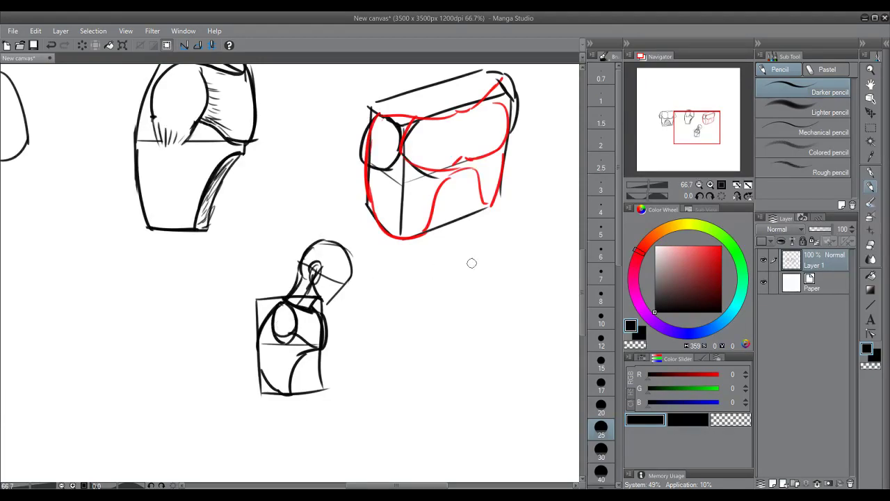
# Step: Draw a second small upright rectangle beside the first small torso, at the same height, with straight edges
pyautogui.moveTo(385, 300); pyautogui.dragTo(449, 298)
pyautogui.hotkey('ctrl', 'z')
pyautogui.moveTo(388, 299)
pyautogui.mouseDown()
pyautogui.moveTo(385, 395)
pyautogui.moveTo(463, 396)
pyautogui.mouseUp()
pyautogui.moveTo(450, 298); pyautogui.dragTo(452, 388)
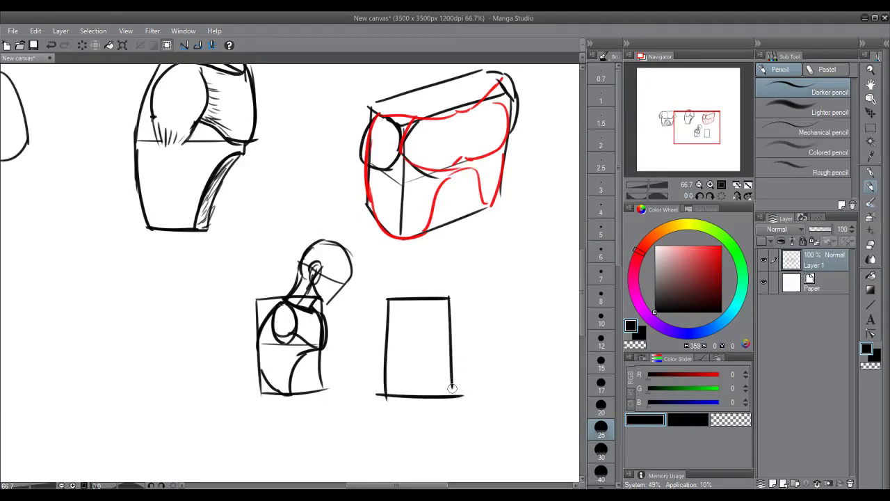
pyautogui.hotkey('ctrl', 'z')
pyautogui.moveTo(449, 298); pyautogui.dragTo(448, 391)
pyautogui.hotkey('ctrl', 'z')
pyautogui.moveTo(448, 296); pyautogui.dragTo(448, 394)
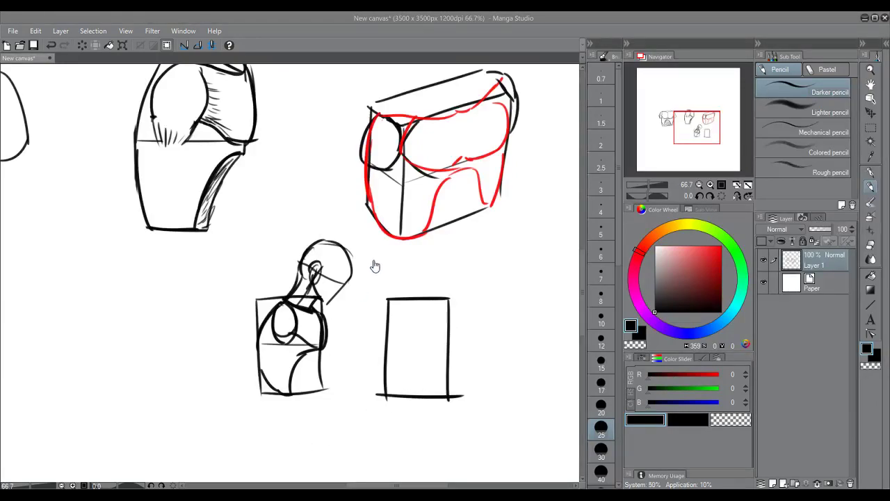
pyautogui.moveTo(419, 299)
pyautogui.mouseDown()
pyautogui.moveTo(457, 316)
pyautogui.moveTo(446, 325)
pyautogui.mouseUp()
pyautogui.hotkey('ctrl', 'z')
pyautogui.hotkey('ctrl', 'z')
pyautogui.moveTo(415, 300)
pyautogui.mouseDown()
pyautogui.moveTo(441, 321)
pyautogui.moveTo(384, 339)
pyautogui.mouseUp()
pyautogui.hotkey('ctrl', 'z')
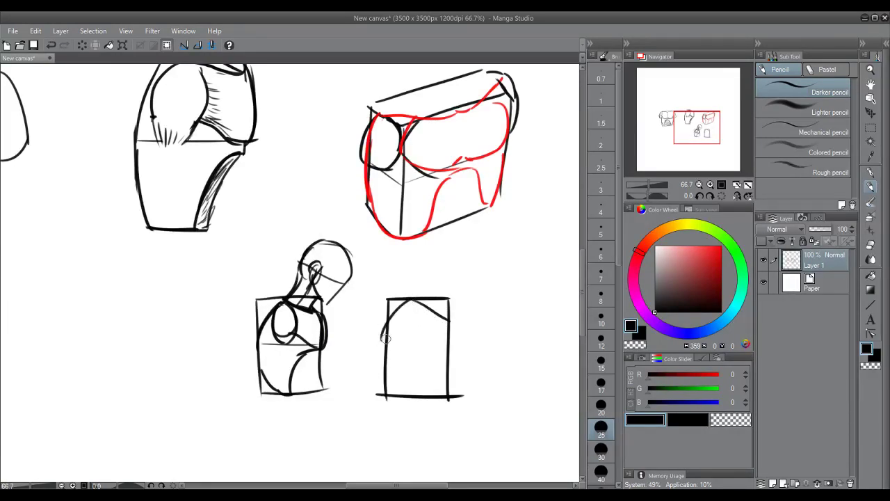
# Step: Sketch a level side-view head above the second rectangle, with an ear circle, horizontal brow line, jaw and neck line
pyautogui.moveTo(405, 309)
pyautogui.mouseDown()
pyautogui.moveTo(395, 335)
pyautogui.moveTo(420, 312)
pyautogui.moveTo(413, 276)
pyautogui.moveTo(426, 278)
pyautogui.moveTo(424, 256)
pyautogui.moveTo(467, 258)
pyautogui.moveTo(425, 241)
pyautogui.moveTo(415, 263)
pyautogui.moveTo(429, 240)
pyautogui.moveTo(421, 237)
pyautogui.moveTo(447, 286)
pyautogui.mouseUp()
pyautogui.hotkey('ctrl', 'z')
pyautogui.hotkey('ctrl', 'z')
pyautogui.hotkey('ctrl', 'z')
pyautogui.hotkey('ctrl', 'z')
pyautogui.hotkey('ctrl', 'z')
pyautogui.hotkey('ctrl', 'z')
pyautogui.hotkey('ctrl', 'z')
pyautogui.hotkey('ctrl', 'z')
pyautogui.moveTo(426, 256)
pyautogui.mouseDown()
pyautogui.moveTo(425, 270)
pyautogui.moveTo(447, 286)
pyautogui.mouseUp()
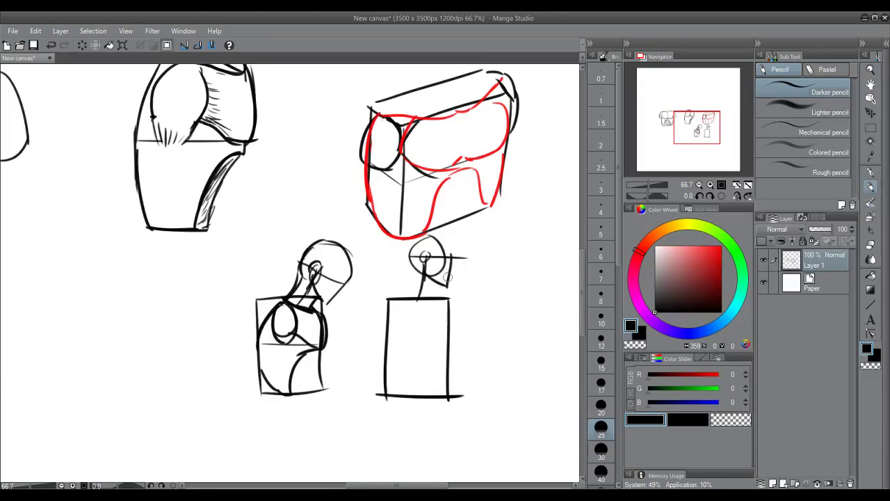
# Step: Complete the second figure's neck and add sloping shoulder contours, a shoulder oval and a thin horizontal line inside the rectangle
pyautogui.moveTo(408, 260)
pyautogui.mouseDown()
pyautogui.moveTo(450, 248)
pyautogui.moveTo(454, 259)
pyautogui.moveTo(422, 244)
pyautogui.moveTo(410, 296)
pyautogui.moveTo(431, 306)
pyautogui.moveTo(438, 281)
pyautogui.moveTo(433, 306)
pyautogui.moveTo(413, 297)
pyautogui.moveTo(386, 334)
pyautogui.moveTo(400, 310)
pyautogui.moveTo(431, 306)
pyautogui.moveTo(452, 324)
pyautogui.moveTo(415, 343)
pyautogui.moveTo(451, 344)
pyautogui.mouseUp()
pyautogui.hotkey('ctrl', 'z')
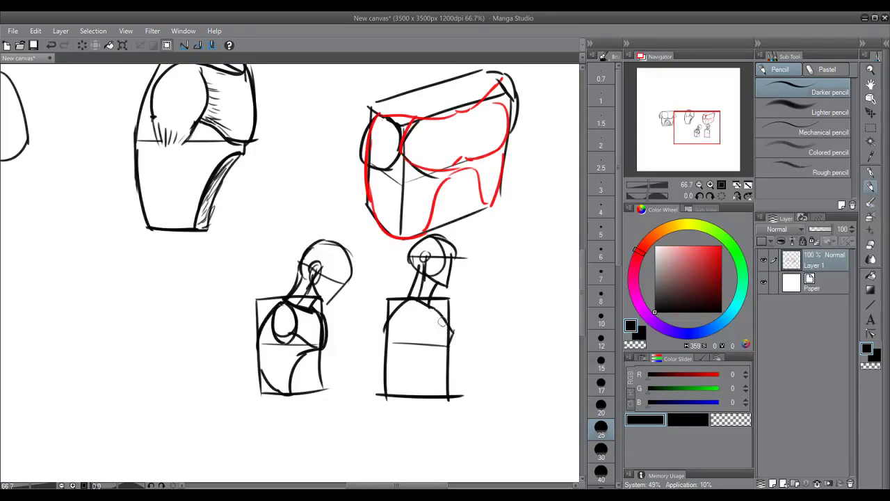
pyautogui.moveTo(411, 310)
pyautogui.mouseDown()
pyautogui.moveTo(406, 333)
pyautogui.moveTo(404, 323)
pyautogui.moveTo(457, 346)
pyautogui.mouseUp()
pyautogui.hotkey('ctrl', 'z')
pyautogui.hotkey('ctrl', 'z')
pyautogui.hotkey('ctrl', 'z')
pyautogui.hotkey('ctrl', 'z')
# Step: Draw the second torso's rounded chest and back contours, and a curved belly line from the chest down to the base
pyautogui.moveTo(453, 346); pyautogui.dragTo(448, 322)
pyautogui.moveTo(390, 320); pyautogui.dragTo(385, 349)
pyautogui.moveTo(398, 312); pyautogui.dragTo(397, 386)
pyautogui.moveTo(449, 349)
pyautogui.mouseDown()
pyautogui.moveTo(425, 362)
pyautogui.moveTo(432, 358)
pyautogui.moveTo(410, 396)
pyautogui.mouseUp()
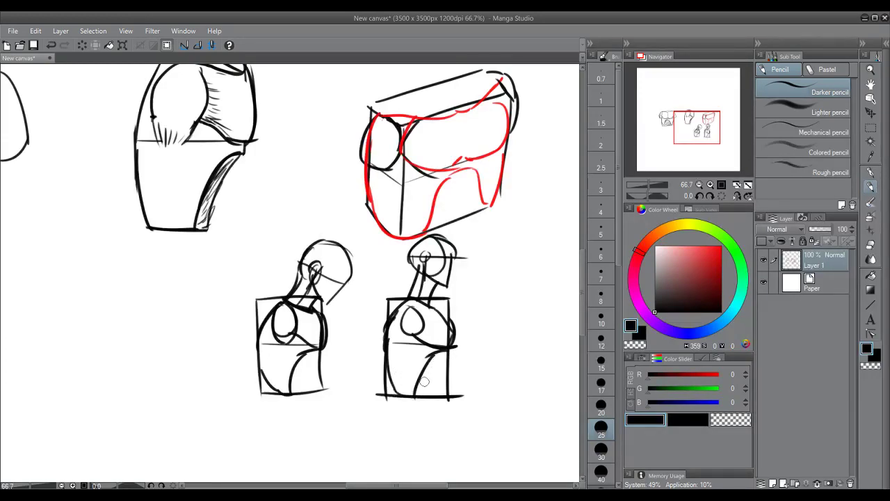
pyautogui.hotkey('ctrl', 'z')
pyautogui.moveTo(447, 355); pyautogui.dragTo(436, 403)
pyautogui.hotkey('ctrl', 'z')
# Step: Draw a small upright three-dimensional box with a visible top and narrow side face, on the other side of the first small torso
pyautogui.moveTo(702, 138); pyautogui.dragTo(682, 128)
pyautogui.moveTo(208, 271); pyautogui.dragTo(275, 259)
pyautogui.hotkey('ctrl', 'z')
pyautogui.moveTo(203, 260); pyautogui.dragTo(186, 252)
pyautogui.moveTo(277, 255); pyautogui.dragTo(252, 245)
pyautogui.moveTo(187, 251)
pyautogui.mouseDown()
pyautogui.moveTo(254, 245)
pyautogui.moveTo(251, 340)
pyautogui.moveTo(212, 354)
pyautogui.moveTo(256, 344)
pyautogui.mouseUp()
pyautogui.moveTo(277, 254); pyautogui.dragTo(276, 348)
pyautogui.moveTo(186, 251); pyautogui.dragTo(190, 313)
pyautogui.hotkey('ctrl', 'z')
pyautogui.moveTo(186, 257); pyautogui.dragTo(193, 334)
pyautogui.hotkey('ctrl', 'z')
pyautogui.moveTo(186, 252)
pyautogui.mouseDown()
pyautogui.moveTo(190, 334)
pyautogui.moveTo(196, 327)
pyautogui.moveTo(193, 338)
pyautogui.moveTo(212, 354)
pyautogui.mouseUp()
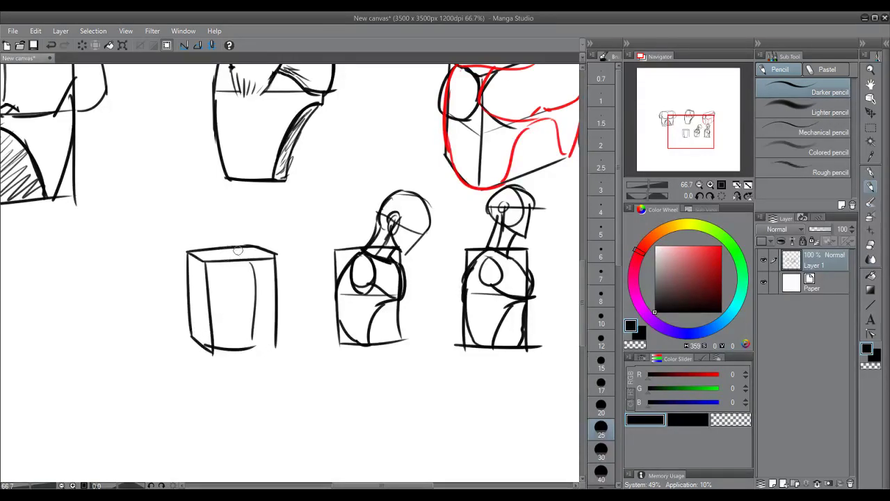
# Step: Sketch a front-facing head with a curved brow line above the box, plus a neck and lines sloping to the shoulders
pyautogui.moveTo(233, 256)
pyautogui.mouseDown()
pyautogui.moveTo(243, 250)
pyautogui.moveTo(231, 221)
pyautogui.moveTo(211, 220)
pyautogui.moveTo(245, 214)
pyautogui.moveTo(227, 191)
pyautogui.moveTo(208, 194)
pyautogui.moveTo(251, 195)
pyautogui.moveTo(224, 189)
pyautogui.mouseUp()
pyautogui.hotkey('ctrl', 'z')
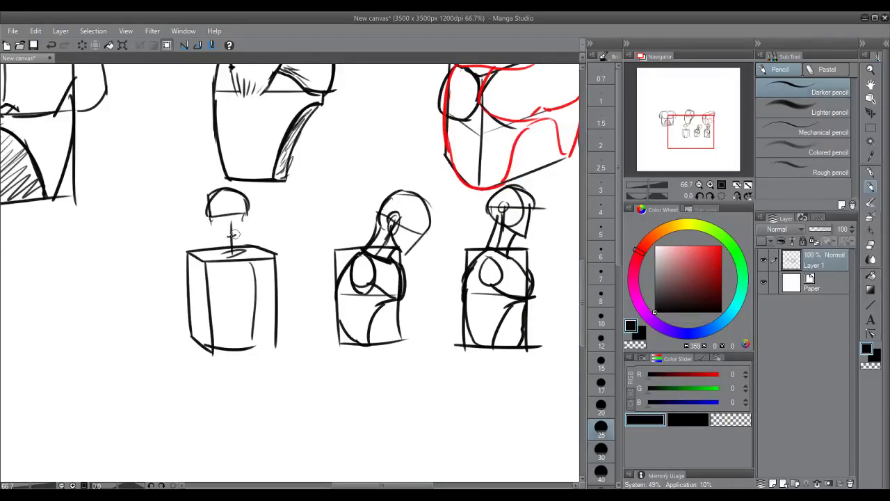
pyautogui.moveTo(210, 219)
pyautogui.mouseDown()
pyautogui.moveTo(231, 239)
pyautogui.moveTo(246, 220)
pyautogui.moveTo(239, 233)
pyautogui.moveTo(217, 237)
pyautogui.moveTo(235, 244)
pyautogui.moveTo(239, 235)
pyautogui.moveTo(241, 253)
pyautogui.moveTo(217, 237)
pyautogui.moveTo(199, 255)
pyautogui.moveTo(223, 248)
pyautogui.moveTo(217, 238)
pyautogui.moveTo(196, 246)
pyautogui.moveTo(271, 249)
pyautogui.mouseUp()
pyautogui.hotkey('ctrl', 'z')
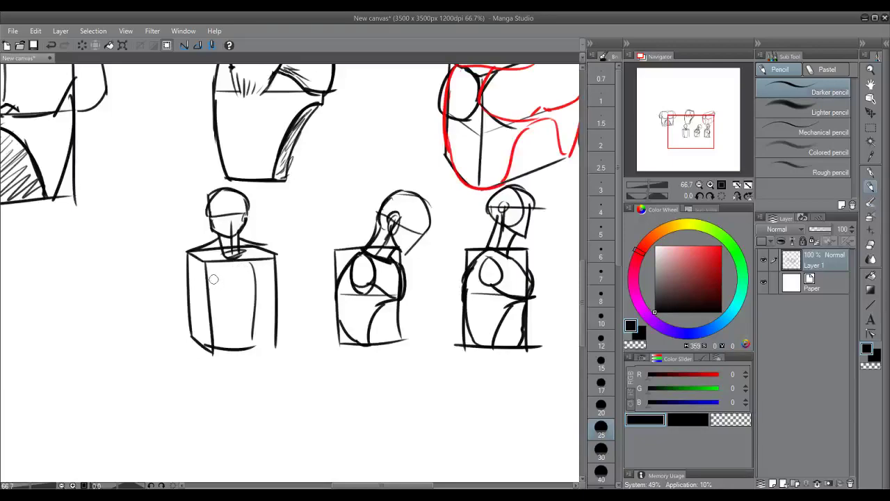
# Step: Sketch oval shoulder joints on both sides of the front-facing figure's box torso and a chest line across its faces
pyautogui.moveTo(189, 258); pyautogui.dragTo(187, 283)
pyautogui.hotkey('ctrl', 'z')
pyautogui.moveTo(212, 299)
pyautogui.mouseDown()
pyautogui.moveTo(264, 295)
pyautogui.moveTo(185, 291)
pyautogui.mouseUp()
pyautogui.moveTo(190, 260); pyautogui.dragTo(189, 296)
pyautogui.hotkey('ctrl', 'z')
pyautogui.moveTo(189, 259); pyautogui.dragTo(189, 294)
pyautogui.hotkey('ctrl', 'z')
pyautogui.moveTo(189, 259)
pyautogui.mouseDown()
pyautogui.moveTo(186, 295)
pyautogui.moveTo(175, 279)
pyautogui.moveTo(190, 266)
pyautogui.moveTo(194, 285)
pyautogui.moveTo(181, 283)
pyautogui.moveTo(192, 265)
pyautogui.moveTo(175, 286)
pyautogui.mouseUp()
pyautogui.hotkey('ctrl', 'z')
pyautogui.hotkey('ctrl', 'z')
pyautogui.hotkey('ctrl', 'z')
pyautogui.hotkey('ctrl', 'z')
pyautogui.hotkey('ctrl', 'z')
pyautogui.hotkey('ctrl', 'z')
pyautogui.hotkey('ctrl', 'z')
pyautogui.moveTo(179, 281); pyautogui.dragTo(190, 290)
pyautogui.moveTo(270, 262)
pyautogui.mouseDown()
pyautogui.moveTo(270, 287)
pyautogui.moveTo(278, 287)
pyautogui.moveTo(277, 264)
pyautogui.moveTo(280, 287)
pyautogui.moveTo(267, 283)
pyautogui.mouseUp()
pyautogui.hotkey('ctrl', 'z')
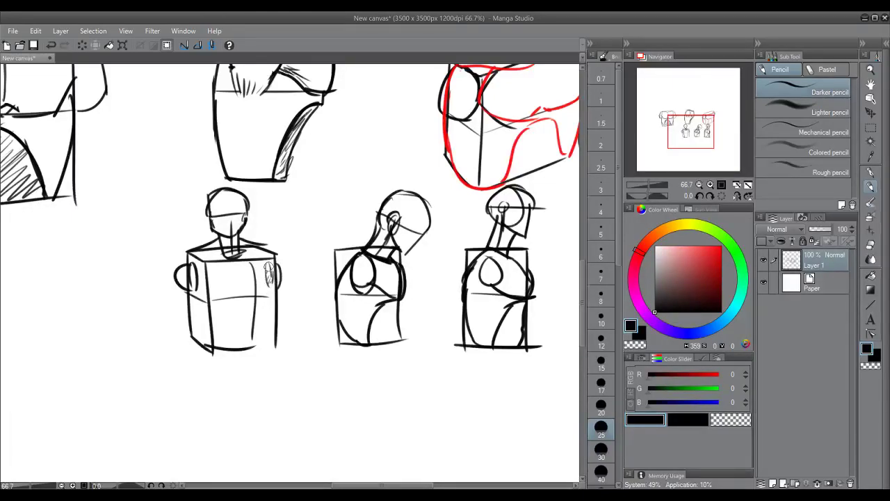
# Step: Redraw the box torso's shoulders as a larger oval on the near side face and a shallow arc on the far edge
pyautogui.hotkey('ctrl', 'z')
pyautogui.hotkey('ctrl', 'z')
pyautogui.hotkey('ctrl', 'z')
pyautogui.hotkey('ctrl', 'z')
pyautogui.hotkey('ctrl', 'z')
pyautogui.hotkey('ctrl', 'z')
pyautogui.moveTo(199, 296); pyautogui.dragTo(192, 264)
pyautogui.hotkey('ctrl', 'z')
pyautogui.moveTo(200, 296)
pyautogui.mouseDown()
pyautogui.moveTo(192, 263)
pyautogui.moveTo(199, 293)
pyautogui.mouseUp()
pyautogui.hotkey('ctrl', 'z')
pyautogui.moveTo(192, 262)
pyautogui.mouseDown()
pyautogui.moveTo(180, 277)
pyautogui.moveTo(200, 293)
pyautogui.mouseUp()
pyautogui.hotkey('ctrl', 'z')
pyautogui.hotkey('ctrl', 'z')
pyautogui.moveTo(192, 262); pyautogui.dragTo(201, 294)
pyautogui.moveTo(277, 289); pyautogui.dragTo(272, 261)
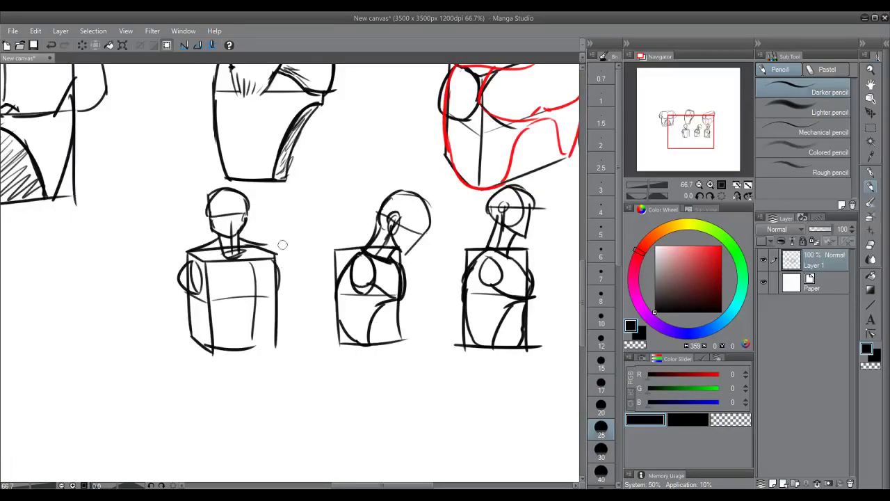
# Step: Switch the drawing colour to red and trace a belly contour down the near side, along the base and up to the chest line
pyautogui.click(720, 245)
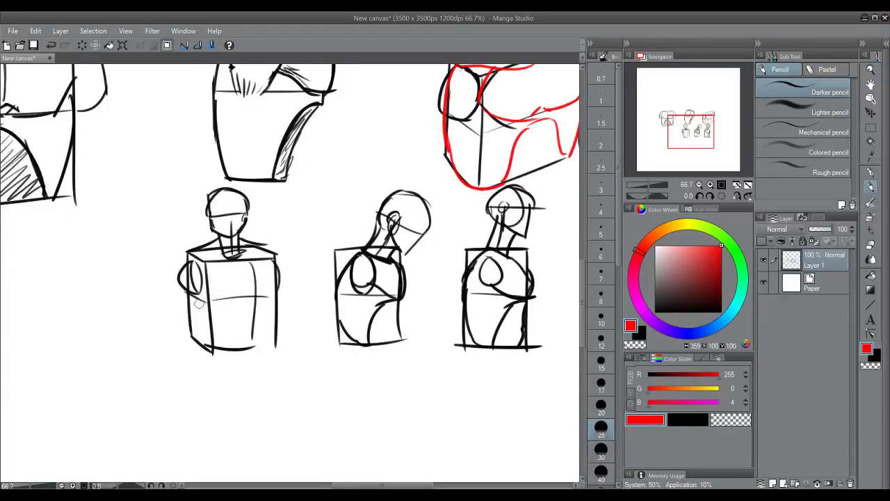
pyautogui.moveTo(189, 290); pyautogui.dragTo(210, 346)
pyautogui.hotkey('ctrl', 'z')
pyautogui.moveTo(190, 291); pyautogui.dragTo(210, 346)
pyautogui.hotkey('ctrl', 'z')
pyautogui.moveTo(190, 297); pyautogui.dragTo(204, 345)
pyautogui.hotkey('ctrl', 'z')
pyautogui.moveTo(262, 299)
pyautogui.mouseDown()
pyautogui.moveTo(241, 303)
pyautogui.moveTo(233, 341)
pyautogui.mouseUp()
pyautogui.hotkey('ctrl', 'z')
pyautogui.moveTo(249, 298); pyautogui.dragTo(221, 352)
pyautogui.hotkey('ctrl', 'z')
pyautogui.moveTo(262, 298)
pyautogui.mouseDown()
pyautogui.moveTo(205, 339)
pyautogui.moveTo(230, 344)
pyautogui.mouseUp()
pyautogui.moveTo(262, 298); pyautogui.dragTo(260, 343)
pyautogui.hotkey('ctrl', 'z')
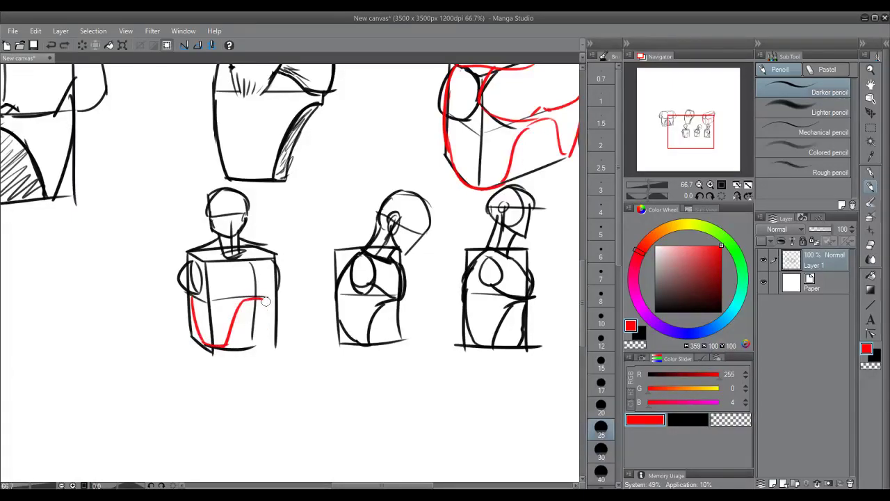
# Step: Add red contours down the far side of the box torso, from the shoulder to the waist
pyautogui.moveTo(264, 302); pyautogui.dragTo(264, 333)
pyautogui.hotkey('ctrl', 'z')
pyautogui.moveTo(276, 297); pyautogui.dragTo(264, 339)
pyautogui.moveTo(275, 301); pyautogui.dragTo(270, 264)
pyautogui.hotkey('ctrl', 'z')
pyautogui.moveTo(276, 299); pyautogui.dragTo(270, 263)
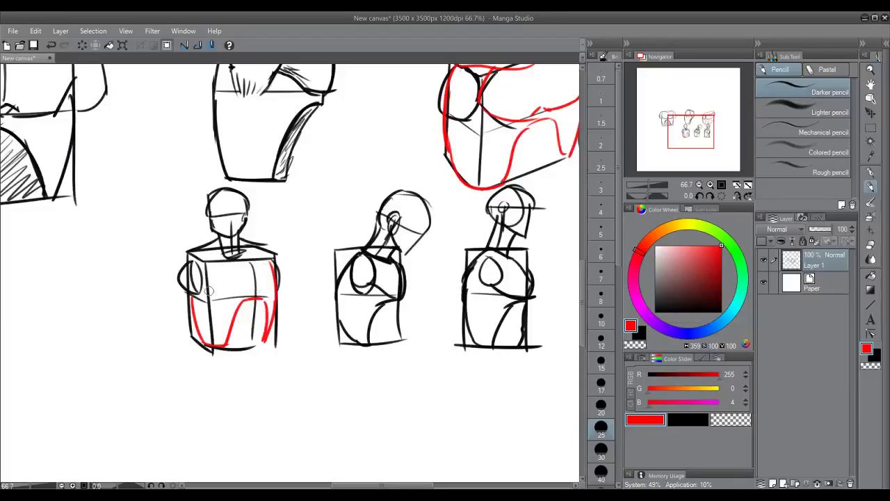
# Step: Draw a curved red lower-chest line across the torso from the near shoulder oval to the far side
pyautogui.moveTo(193, 293)
pyautogui.mouseDown()
pyautogui.moveTo(222, 302)
pyautogui.moveTo(272, 294)
pyautogui.mouseUp()
pyautogui.hotkey('ctrl', 'z')
pyautogui.hotkey('ctrl', 'z')
pyautogui.moveTo(219, 301); pyautogui.dragTo(274, 294)
pyautogui.hotkey('ctrl', 'z')
pyautogui.hotkey('ctrl', 'z')
pyautogui.moveTo(221, 300); pyautogui.dragTo(272, 295)
pyautogui.hotkey('ctrl', 'z')
pyautogui.moveTo(213, 296)
pyautogui.mouseDown()
pyautogui.moveTo(272, 295)
pyautogui.moveTo(273, 271)
pyautogui.mouseUp()
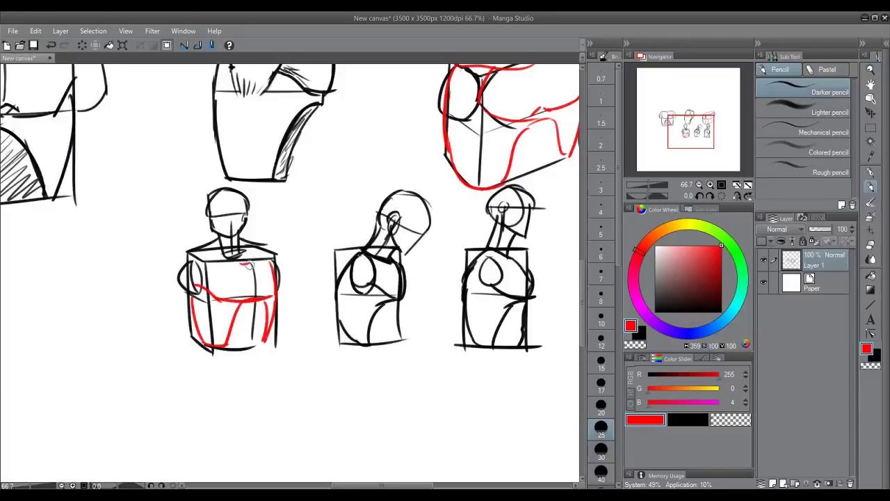
# Step: Draw the red upper chest line and a rounded contour around the near shoulder, retrying the strokes as needed
pyautogui.hotkey('ctrl', 'z')
pyautogui.moveTo(238, 263)
pyautogui.mouseDown()
pyautogui.moveTo(207, 265)
pyautogui.moveTo(240, 260)
pyautogui.moveTo(196, 257)
pyautogui.moveTo(177, 287)
pyautogui.mouseUp()
pyautogui.hotkey('ctrl', 'z')
pyautogui.hotkey('ctrl', 'z')
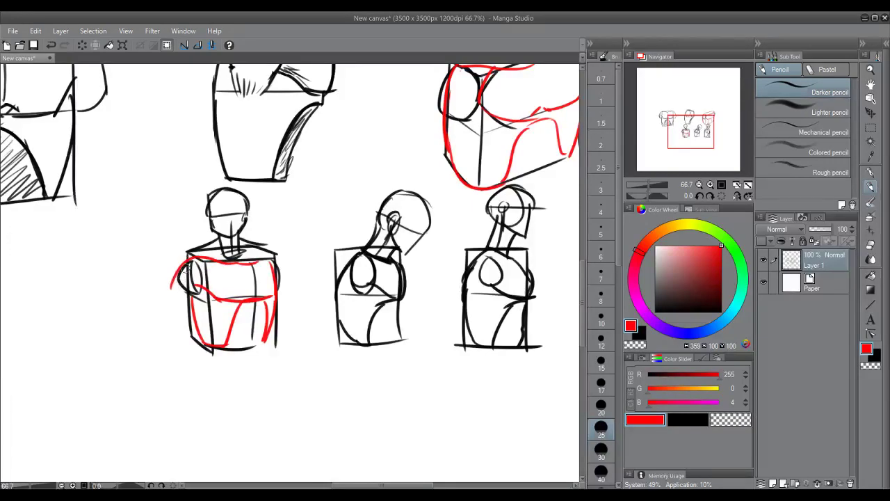
pyautogui.hotkey('ctrl', 'z')
pyautogui.moveTo(198, 257)
pyautogui.mouseDown()
pyautogui.moveTo(181, 276)
pyautogui.moveTo(182, 298)
pyautogui.mouseUp()
pyautogui.hotkey('ctrl', 'z')
pyautogui.moveTo(200, 255); pyautogui.dragTo(178, 279)
pyautogui.hotkey('ctrl', 'z')
pyautogui.moveTo(197, 250); pyautogui.dragTo(174, 294)
pyautogui.hotkey('ctrl', 'z')
pyautogui.moveTo(199, 249); pyautogui.dragTo(168, 285)
pyautogui.hotkey('ctrl', 'z')
pyautogui.moveTo(188, 253); pyautogui.dragTo(174, 293)
pyautogui.hotkey('ctrl', 'z')
pyautogui.moveTo(200, 252); pyautogui.dragTo(179, 298)
pyautogui.moveTo(183, 290)
pyautogui.mouseDown()
pyautogui.moveTo(209, 265)
pyautogui.moveTo(197, 288)
pyautogui.moveTo(192, 253)
pyautogui.mouseUp()
pyautogui.hotkey('ctrl', 'z')
pyautogui.hotkey('ctrl', 'z')
pyautogui.hotkey('ctrl', 'z')
# Step: Draw a rounded red contour around the torso's far shoulder
pyautogui.moveTo(201, 287)
pyautogui.mouseDown()
pyautogui.moveTo(197, 258)
pyautogui.moveTo(273, 252)
pyautogui.moveTo(286, 266)
pyautogui.moveTo(279, 284)
pyautogui.mouseUp()
pyautogui.hotkey('ctrl', 'z')
pyautogui.hotkey('ctrl', 'z')
pyautogui.hotkey('ctrl', 'z')
pyautogui.moveTo(272, 253); pyautogui.dragTo(278, 285)
pyautogui.hotkey('ctrl', 'z')
pyautogui.moveTo(273, 252); pyautogui.dragTo(282, 289)
pyautogui.hotkey('ctrl', 'z')
pyautogui.moveTo(273, 252); pyautogui.dragTo(276, 289)
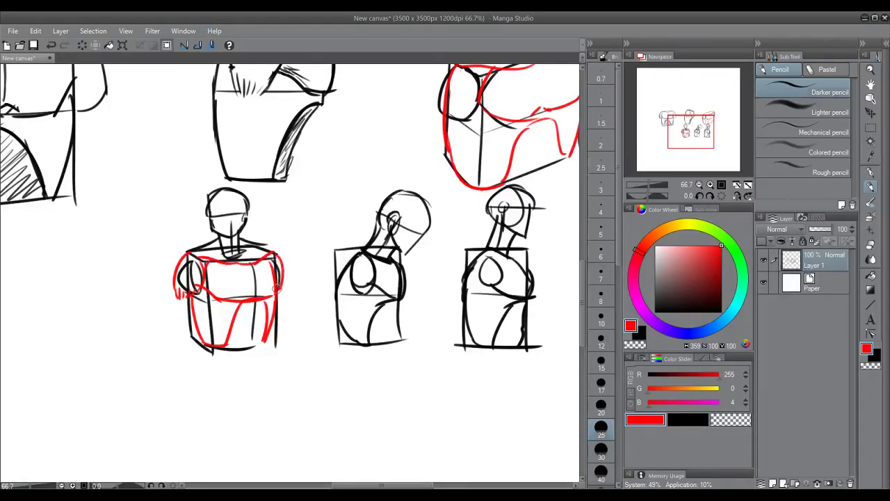
# Step: Trace the neck and the sloping lines to both shoulders in red
pyautogui.moveTo(240, 239); pyautogui.dragTo(276, 253)
pyautogui.hotkey('ctrl', 'z')
pyautogui.moveTo(221, 239)
pyautogui.mouseDown()
pyautogui.moveTo(183, 259)
pyautogui.moveTo(241, 262)
pyautogui.mouseUp()
pyautogui.hotkey('ctrl', 'z')
pyautogui.moveTo(219, 233); pyautogui.dragTo(235, 256)
pyautogui.hotkey('ctrl', 'z')
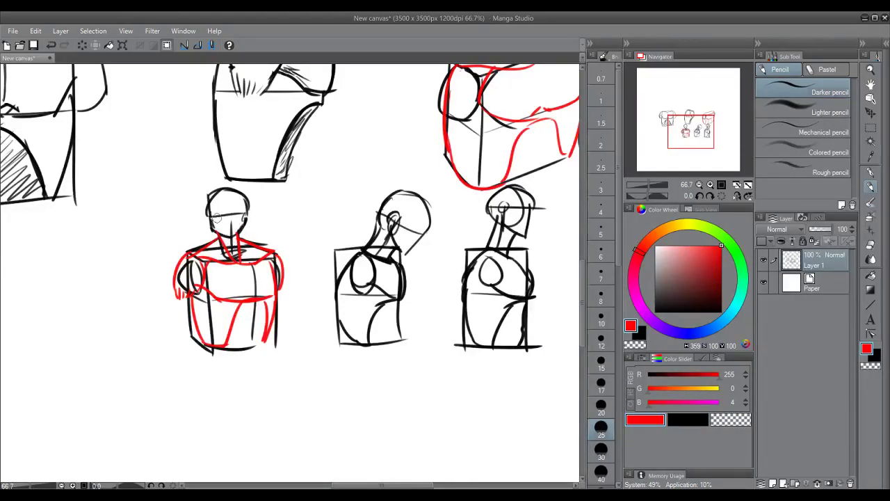
# Step: Trace the head in red with ears, a brow line and facial guide marks, and add a red centre line down the torso
pyautogui.hotkey('ctrl', 'z')
pyautogui.moveTo(210, 217)
pyautogui.mouseDown()
pyautogui.moveTo(238, 232)
pyautogui.moveTo(247, 219)
pyautogui.moveTo(231, 190)
pyautogui.moveTo(246, 213)
pyautogui.moveTo(231, 205)
pyautogui.moveTo(210, 227)
pyautogui.mouseUp()
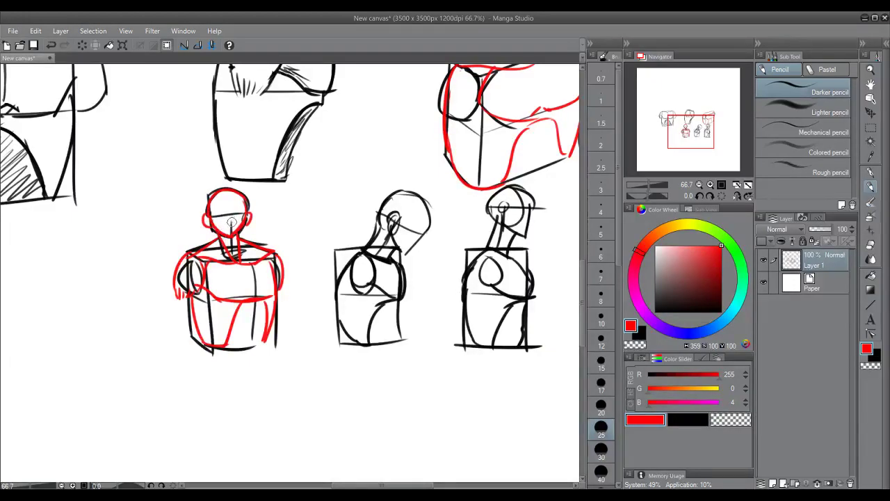
pyautogui.hotkey('ctrl', 'z')
pyautogui.moveTo(226, 230); pyautogui.dragTo(237, 229)
pyautogui.moveTo(255, 304); pyautogui.dragTo(253, 339)
pyautogui.hotkey('ctrl', 'z')
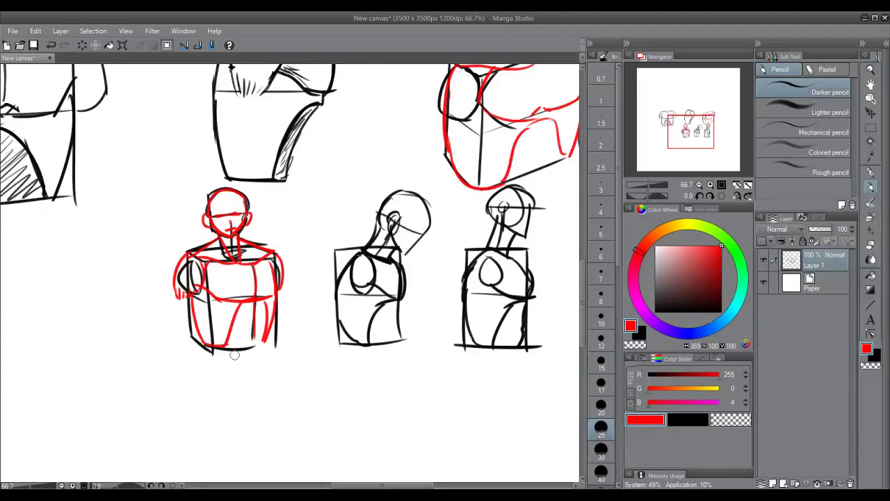
# Step: Switch back to black and sketch a tall tapered torso box with a horizontal chest line in the empty area below the first large torso
pyautogui.moveTo(666, 298); pyautogui.dragTo(610, 345)
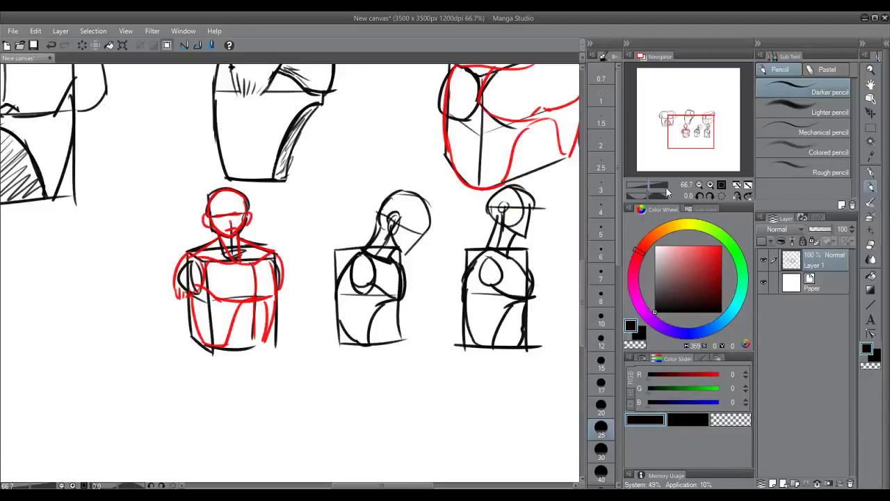
pyautogui.click(691, 132)
pyautogui.moveTo(670, 147); pyautogui.dragTo(658, 150)
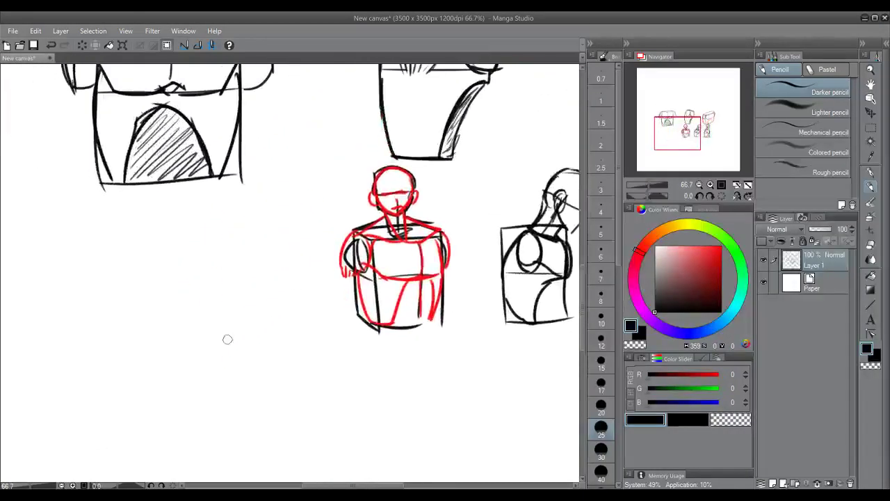
pyautogui.moveTo(157, 298)
pyautogui.mouseDown()
pyautogui.moveTo(216, 295)
pyautogui.moveTo(155, 316)
pyautogui.moveTo(199, 367)
pyautogui.mouseUp()
pyautogui.moveTo(212, 294); pyautogui.dragTo(212, 359)
pyautogui.hotkey('ctrl', 'z')
pyautogui.hotkey('ctrl', 'z')
pyautogui.moveTo(156, 299)
pyautogui.mouseDown()
pyautogui.moveTo(178, 375)
pyautogui.moveTo(217, 367)
pyautogui.mouseUp()
pyautogui.moveTo(213, 292); pyautogui.dragTo(217, 367)
pyautogui.moveTo(160, 340); pyautogui.dragTo(214, 332)
# Step: Draw a short spine line down from the new torso box and a smaller tilted pelvis box at its end
pyautogui.moveTo(188, 360)
pyautogui.mouseDown()
pyautogui.moveTo(200, 407)
pyautogui.moveTo(222, 400)
pyautogui.mouseUp()
pyautogui.hotkey('ctrl', 'z')
pyautogui.moveTo(170, 411)
pyautogui.mouseDown()
pyautogui.moveTo(221, 399)
pyautogui.moveTo(171, 407)
pyautogui.moveTo(216, 392)
pyautogui.mouseUp()
pyautogui.moveTo(170, 409); pyautogui.dragTo(187, 440)
pyautogui.hotkey('ctrl', 'z')
pyautogui.moveTo(169, 409)
pyautogui.mouseDown()
pyautogui.moveTo(185, 445)
pyautogui.moveTo(228, 429)
pyautogui.moveTo(203, 423)
pyautogui.mouseUp()
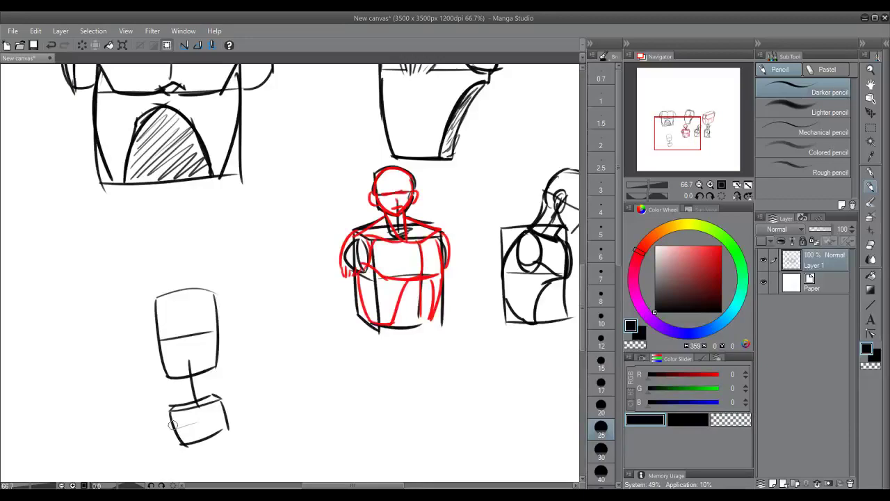
# Step: Add angled leg-opening lines across the lower corners of the pelvis box
pyautogui.hotkey('ctrl', 'z')
pyautogui.moveTo(173, 426); pyautogui.dragTo(203, 438)
pyautogui.hotkey('ctrl', 'z')
pyautogui.hotkey('ctrl', 'z')
pyautogui.moveTo(222, 410)
pyautogui.mouseDown()
pyautogui.moveTo(216, 437)
pyautogui.moveTo(215, 409)
pyautogui.moveTo(172, 425)
pyautogui.mouseUp()
pyautogui.hotkey('ctrl', 'z')
pyautogui.moveTo(159, 332); pyautogui.dragTo(220, 324)
pyautogui.hotkey('ctrl', 'z')
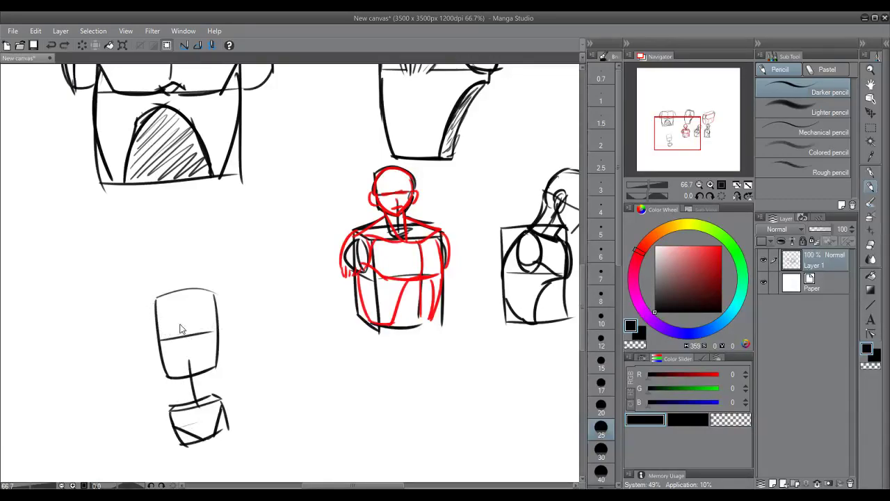
# Step: Draw small shoulder circles on both sides of the new torso box's upper corners
pyautogui.moveTo(157, 295); pyautogui.dragTo(146, 332)
pyautogui.hotkey('ctrl', 'z')
pyautogui.moveTo(155, 303)
pyautogui.mouseDown()
pyautogui.moveTo(141, 325)
pyautogui.moveTo(156, 334)
pyautogui.moveTo(146, 310)
pyautogui.moveTo(156, 328)
pyautogui.mouseUp()
pyautogui.hotkey('ctrl', 'z')
pyautogui.hotkey('ctrl', 'z')
pyautogui.hotkey('ctrl', 'z')
pyautogui.moveTo(217, 303)
pyautogui.mouseDown()
pyautogui.moveTo(231, 312)
pyautogui.moveTo(219, 320)
pyautogui.mouseUp()
# Step: Add a vertical centre line and a straight line across the upper edge of the new torso box
pyautogui.moveTo(182, 294); pyautogui.dragTo(189, 349)
pyautogui.moveTo(179, 291); pyautogui.dragTo(179, 268)
pyautogui.hotkey('ctrl', 'z')
pyautogui.moveTo(171, 299); pyautogui.dragTo(218, 294)
pyautogui.hotkey('ctrl', 'z')
pyautogui.hotkey('ctrl', 'z')
pyautogui.hotkey('ctrl', 'z')
pyautogui.moveTo(157, 302); pyautogui.dragTo(217, 295)
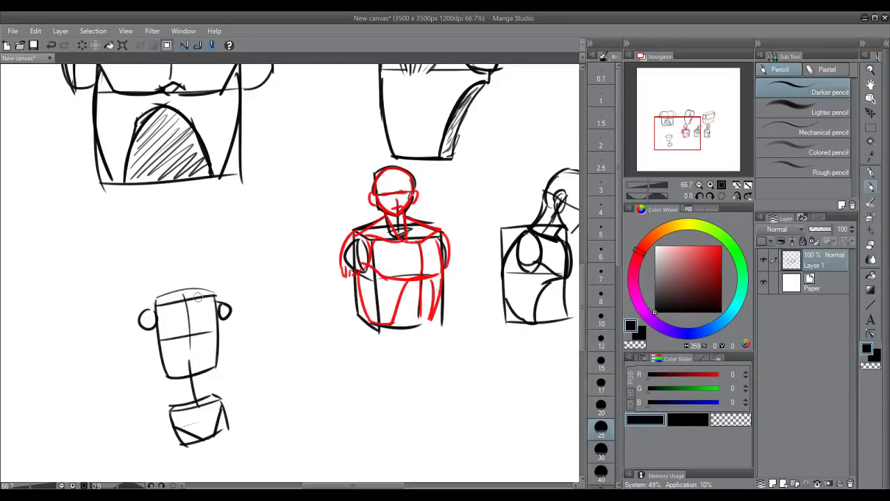
# Step: Draw an oval head with cross guidelines and a neck joining the new torso box, with a sloping shoulder line
pyautogui.moveTo(156, 305)
pyautogui.mouseDown()
pyautogui.moveTo(212, 283)
pyautogui.moveTo(178, 271)
pyautogui.moveTo(199, 255)
pyautogui.moveTo(165, 275)
pyautogui.moveTo(179, 284)
pyautogui.moveTo(194, 255)
pyautogui.moveTo(182, 263)
pyautogui.moveTo(196, 258)
pyautogui.mouseUp()
pyautogui.hotkey('ctrl', 'z')
pyautogui.hotkey('ctrl', 'z')
pyautogui.hotkey('ctrl', 'z')
pyautogui.moveTo(178, 236)
pyautogui.mouseDown()
pyautogui.moveTo(181, 303)
pyautogui.moveTo(192, 299)
pyautogui.moveTo(157, 299)
pyautogui.moveTo(214, 292)
pyautogui.mouseUp()
# Step: Outline rounded deltoids around both shoulder circles and add short strokes at their lower ends
pyautogui.moveTo(156, 300); pyautogui.dragTo(143, 330)
pyautogui.hotkey('ctrl', 'z')
pyautogui.moveTo(159, 297); pyautogui.dragTo(140, 335)
pyautogui.moveTo(144, 329); pyautogui.dragTo(145, 334)
pyautogui.moveTo(149, 328); pyautogui.dragTo(155, 333)
pyautogui.moveTo(210, 287)
pyautogui.mouseDown()
pyautogui.moveTo(236, 311)
pyautogui.moveTo(226, 321)
pyautogui.moveTo(232, 310)
pyautogui.mouseUp()
# Step: Outline the chest muscles with curved lines from both shoulders to the centre of the torso box
pyautogui.moveTo(150, 325); pyautogui.dragTo(177, 339)
pyautogui.moveTo(222, 313)
pyautogui.mouseDown()
pyautogui.moveTo(206, 330)
pyautogui.moveTo(154, 303)
pyautogui.moveTo(217, 292)
pyautogui.moveTo(189, 338)
pyautogui.mouseUp()
pyautogui.hotkey('ctrl', 'z')
pyautogui.moveTo(154, 304)
pyautogui.mouseDown()
pyautogui.moveTo(157, 328)
pyautogui.moveTo(156, 320)
pyautogui.mouseUp()
pyautogui.hotkey('ctrl', 'z')
pyautogui.moveTo(204, 298); pyautogui.dragTo(217, 302)
# Step: Curve the ribcage sides inward toward the torso box's lower edge and draw a rounded rib arch in the middle
pyautogui.moveTo(157, 327); pyautogui.dragTo(173, 373)
pyautogui.moveTo(217, 326)
pyautogui.mouseDown()
pyautogui.moveTo(221, 366)
pyautogui.moveTo(200, 346)
pyautogui.moveTo(176, 378)
pyautogui.mouseUp()
pyautogui.moveTo(198, 346)
pyautogui.mouseDown()
pyautogui.moveTo(219, 368)
pyautogui.moveTo(179, 367)
pyautogui.moveTo(214, 368)
pyautogui.moveTo(173, 410)
pyautogui.mouseUp()
pyautogui.hotkey('ctrl', 'z')
pyautogui.hotkey('ctrl', 'z')
pyautogui.hotkey('ctrl', 'z')
pyautogui.hotkey('ctrl', 'z')
pyautogui.moveTo(179, 378); pyautogui.dragTo(174, 409)
pyautogui.moveTo(179, 372); pyautogui.dragTo(177, 412)
pyautogui.hotkey('ctrl', 'z')
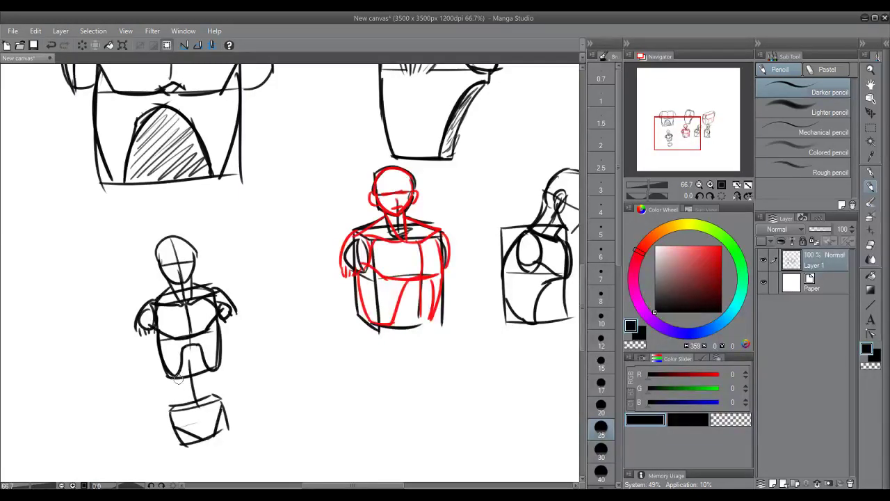
# Step: Draw inner abdomen lines on both sides of the spine, from the ribcage down to the pelvis box
pyautogui.moveTo(177, 376); pyautogui.dragTo(186, 404)
pyautogui.hotkey('ctrl', 'z')
pyautogui.moveTo(173, 376); pyautogui.dragTo(187, 406)
pyautogui.hotkey('ctrl', 'z')
pyautogui.moveTo(174, 376); pyautogui.dragTo(180, 404)
pyautogui.hotkey('ctrl', 'z')
pyautogui.moveTo(209, 363); pyautogui.dragTo(209, 401)
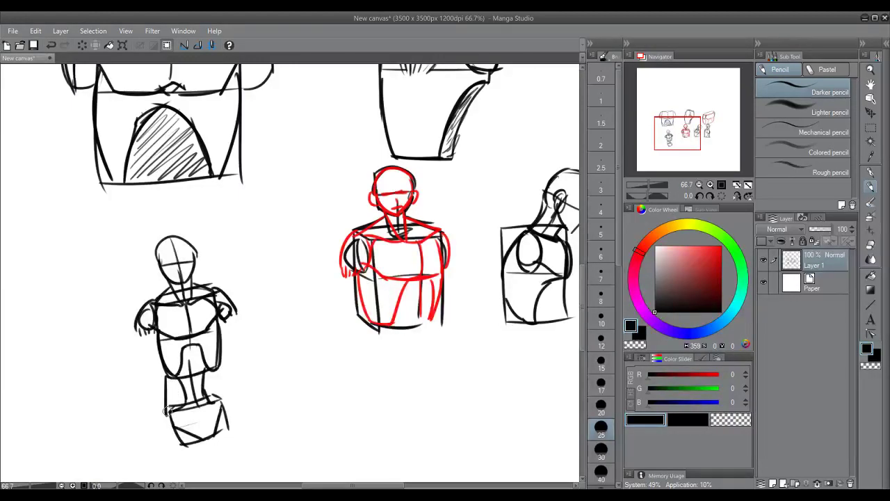
# Step: Try outer waist contours linking the torso box's lower corners to the pelvis box
pyautogui.moveTo(170, 416); pyautogui.dragTo(182, 429)
pyautogui.moveTo(223, 394); pyautogui.dragTo(212, 364)
pyautogui.hotkey('ctrl', 'z')
pyautogui.moveTo(223, 402)
pyautogui.mouseDown()
pyautogui.moveTo(213, 381)
pyautogui.moveTo(219, 367)
pyautogui.mouseUp()
pyautogui.hotkey('ctrl', 'z')
pyautogui.hotkey('ctrl', 'z')
pyautogui.hotkey('ctrl', 'z')
pyautogui.hotkey('ctrl', 'z')
# Step: Draw the outer waist contours on both sides, from the ribcage down to the hips and around the pelvis box
pyautogui.moveTo(170, 408); pyautogui.dragTo(164, 374)
pyautogui.hotkey('ctrl', 'z')
pyautogui.moveTo(166, 409); pyautogui.dragTo(162, 372)
pyautogui.hotkey('ctrl', 'z')
pyautogui.moveTo(170, 408); pyautogui.dragTo(165, 371)
pyautogui.hotkey('ctrl', 'z')
pyautogui.moveTo(165, 421); pyautogui.dragTo(164, 374)
pyautogui.hotkey('ctrl', 'z')
pyautogui.moveTo(183, 429); pyautogui.dragTo(167, 374)
pyautogui.moveTo(222, 408); pyautogui.dragTo(219, 360)
pyautogui.hotkey('ctrl', 'z')
pyautogui.moveTo(223, 407); pyautogui.dragTo(220, 359)
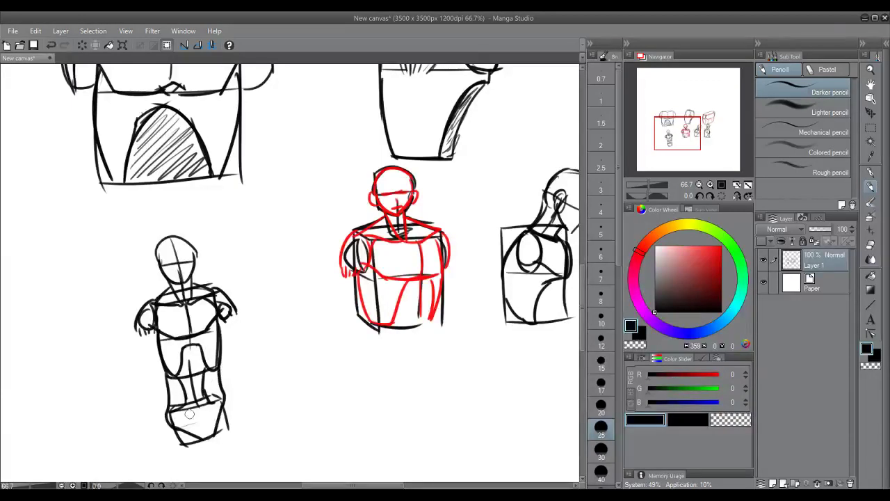
# Step: Add upper leg contours below the pelvis box and draw the left-side arm hanging down to a simple hand
pyautogui.moveTo(167, 423); pyautogui.dragTo(179, 474)
pyautogui.moveTo(224, 405)
pyautogui.mouseDown()
pyautogui.moveTo(209, 474)
pyautogui.moveTo(221, 456)
pyautogui.moveTo(237, 478)
pyautogui.mouseUp()
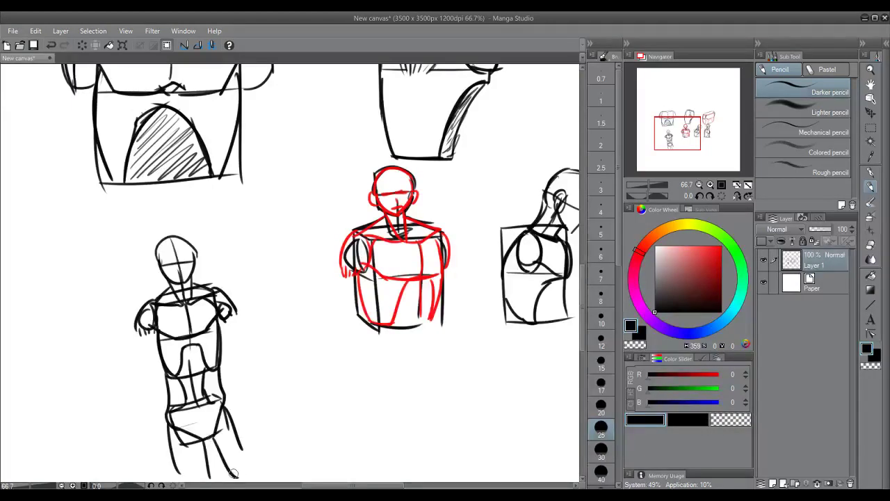
pyautogui.moveTo(138, 332); pyautogui.dragTo(145, 372)
pyautogui.moveTo(156, 328)
pyautogui.mouseDown()
pyautogui.moveTo(149, 376)
pyautogui.moveTo(156, 378)
pyautogui.moveTo(147, 376)
pyautogui.moveTo(154, 417)
pyautogui.mouseUp()
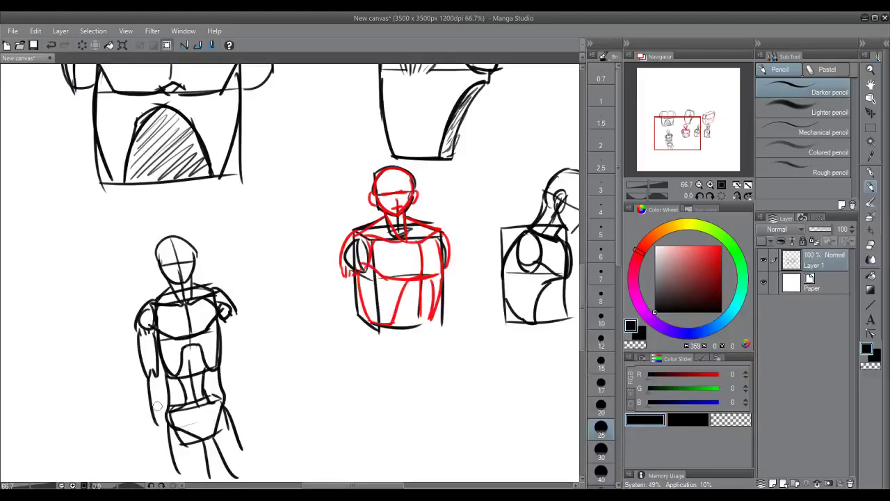
pyautogui.moveTo(160, 381); pyautogui.dragTo(161, 461)
pyautogui.moveTo(168, 419); pyautogui.dragTo(171, 459)
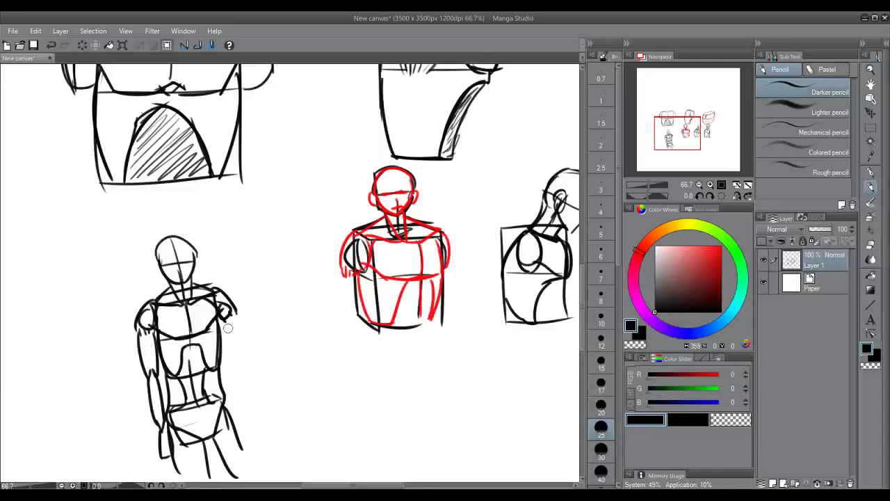
pyautogui.moveTo(679, 133)
pyautogui.mouseDown()
pyautogui.moveTo(673, 138)
pyautogui.moveTo(682, 129)
pyautogui.mouseUp()
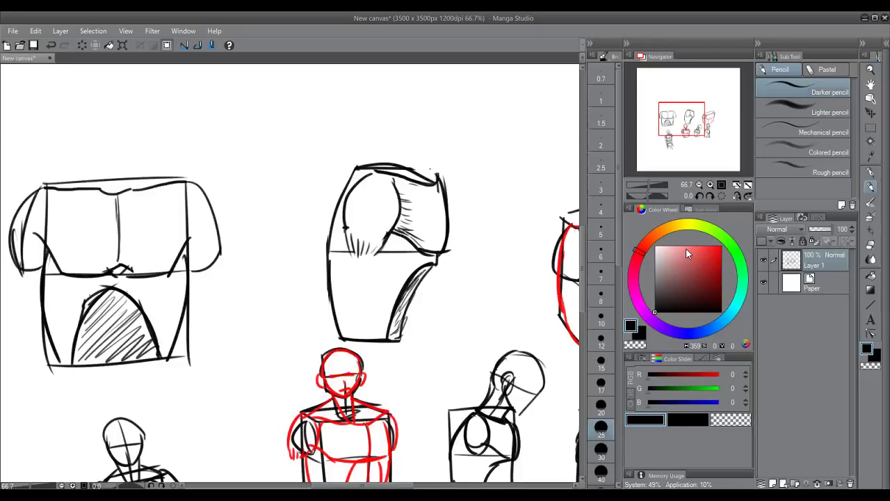
pyautogui.moveTo(240, 389); pyautogui.dragTo(247, 289)
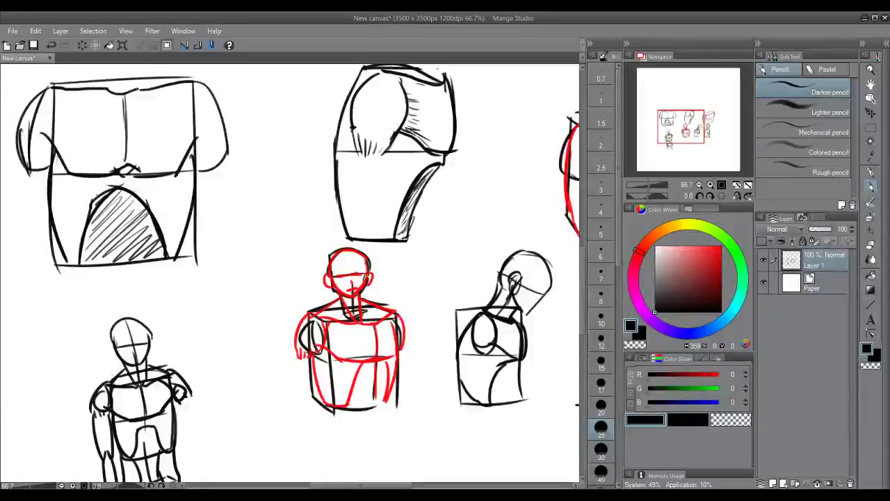